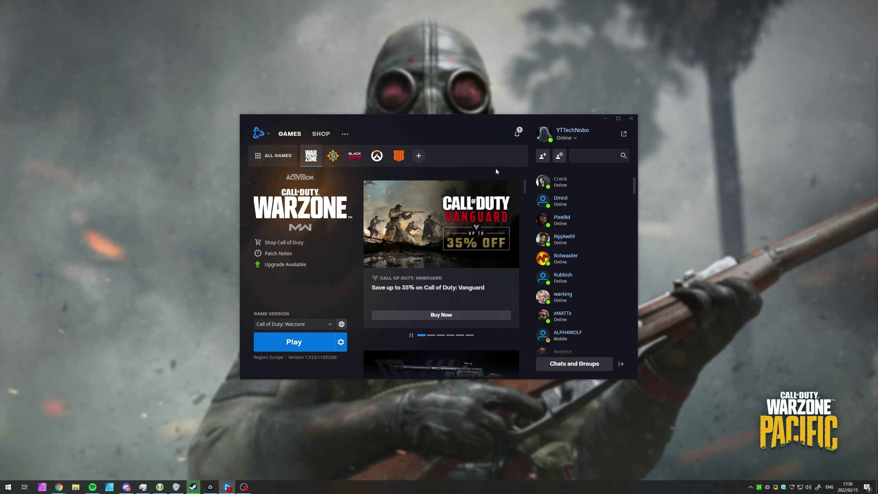
Step: Open the Battle.net settings and review the app's game-launch behaviour, startup and advanced options
left_click(264, 134)
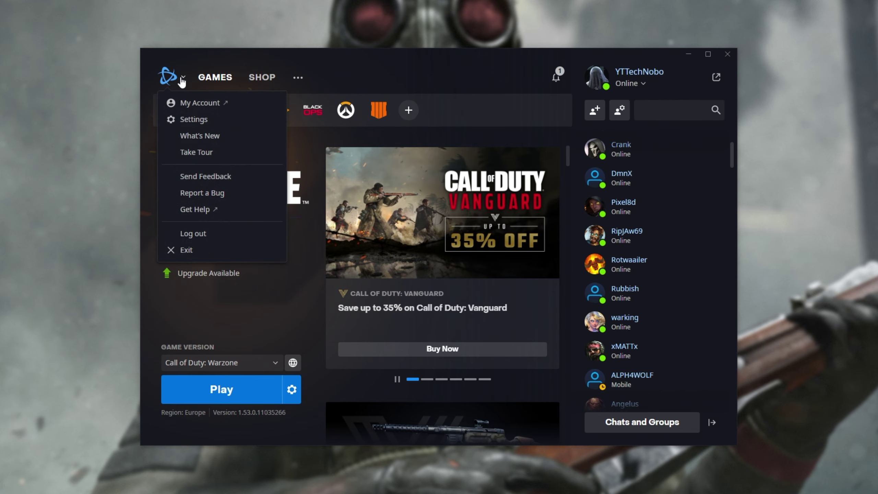
left_click(193, 119)
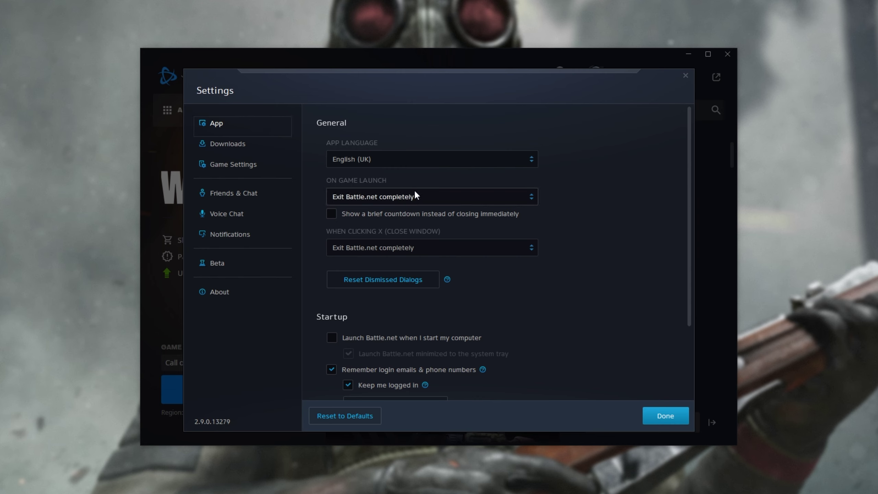
left_click(428, 200)
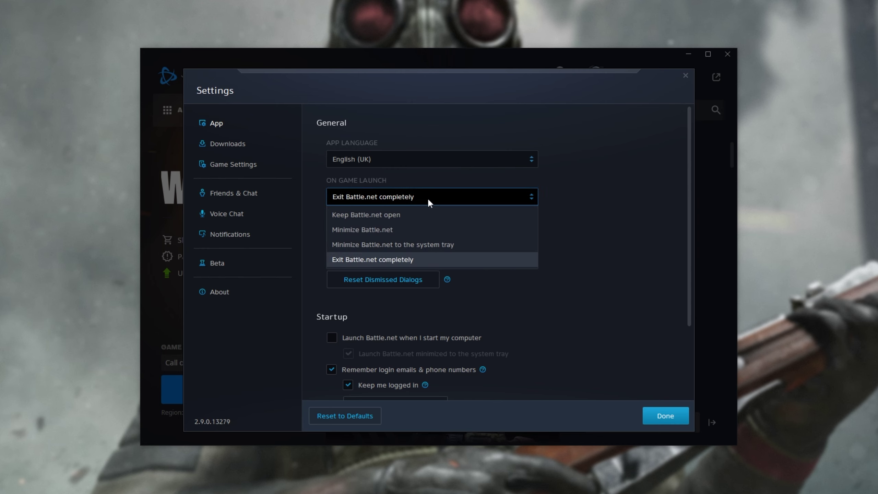
left_click(428, 199)
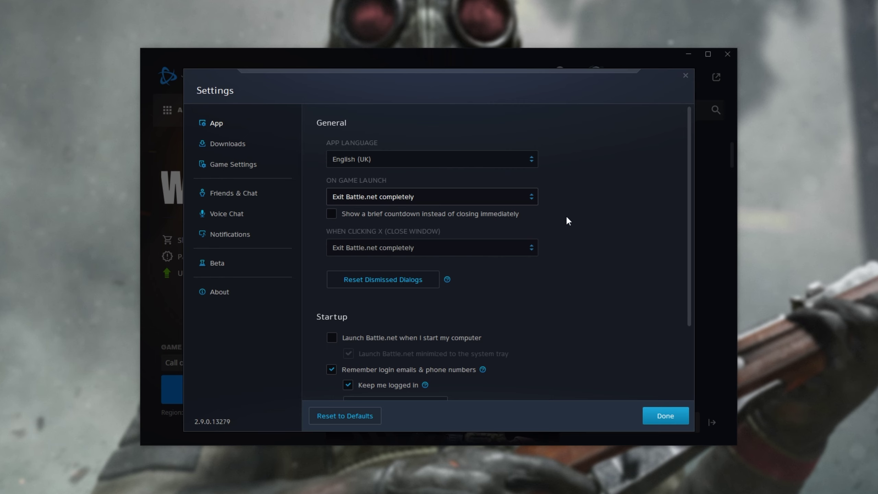
scroll(567, 220, "down", 1)
scroll(567, 220, "down", 2)
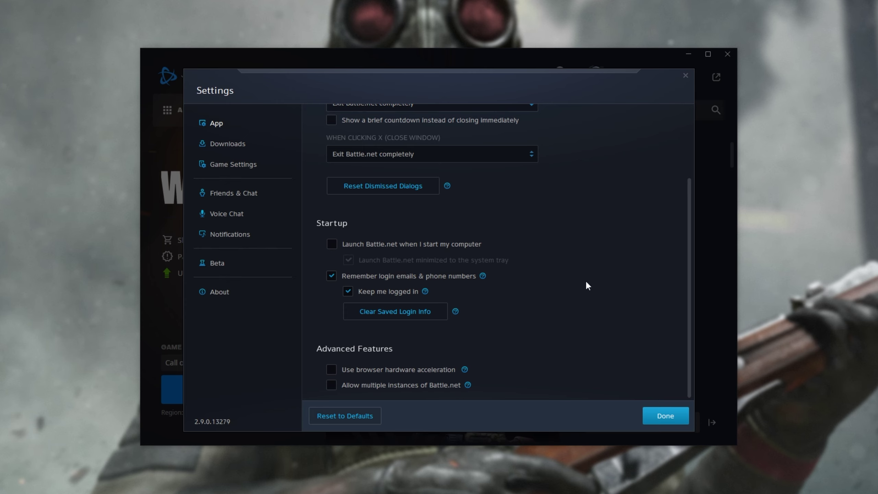
Step: Try clearing Warzone's additional command line arguments in its game settings, restore -d3d11 and close the settings
left_click(243, 165)
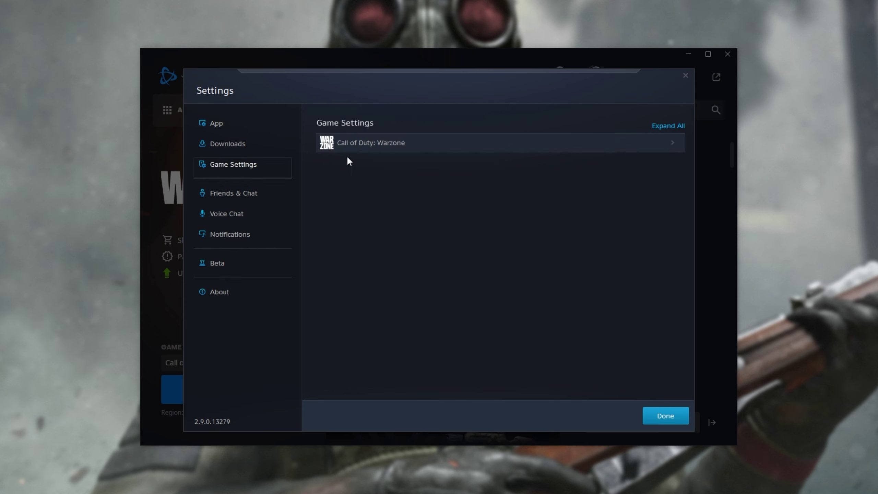
left_click(572, 142)
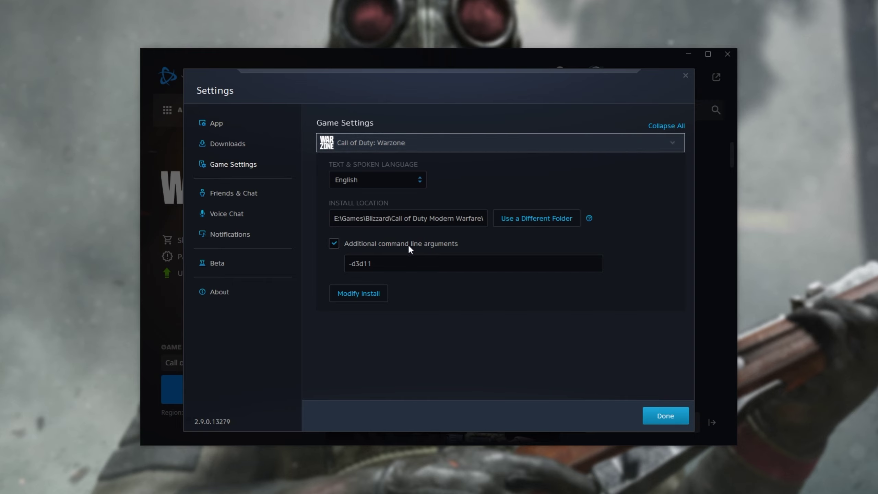
left_click(406, 262)
left_click_drag(406, 263, 325, 265)
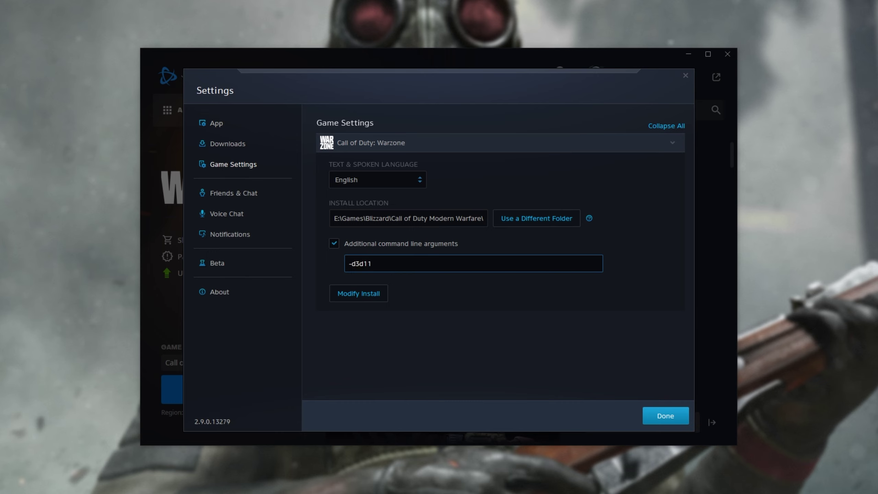
key("BackSpace")
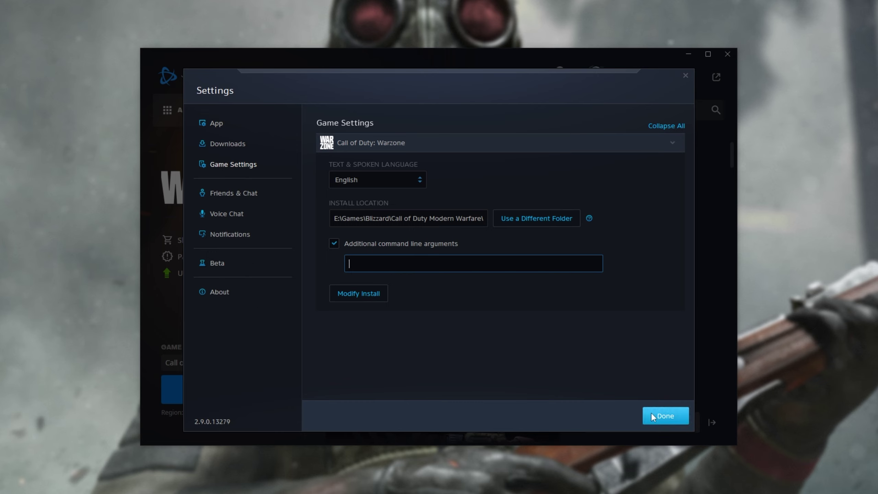
key("ctrl+z")
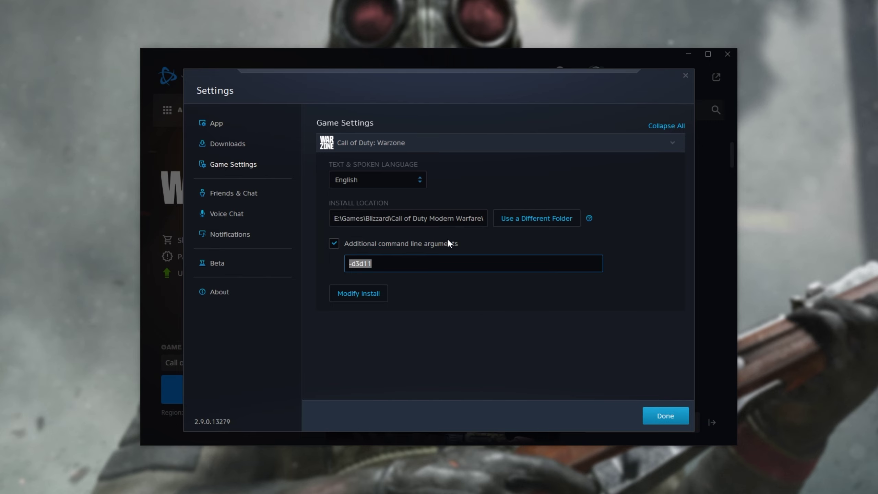
left_click(662, 416)
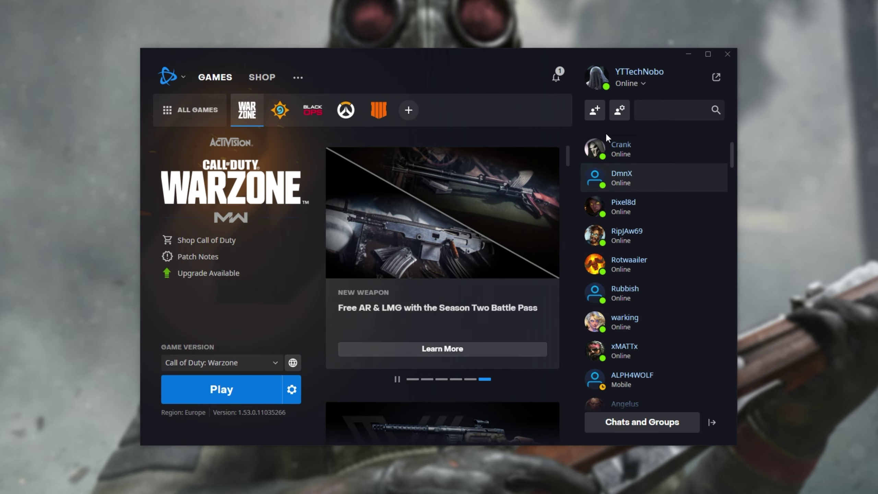
Step: Show Warzone's install location in File Explorer and open the Call of Duty Modern Warfare folder
left_click(292, 389)
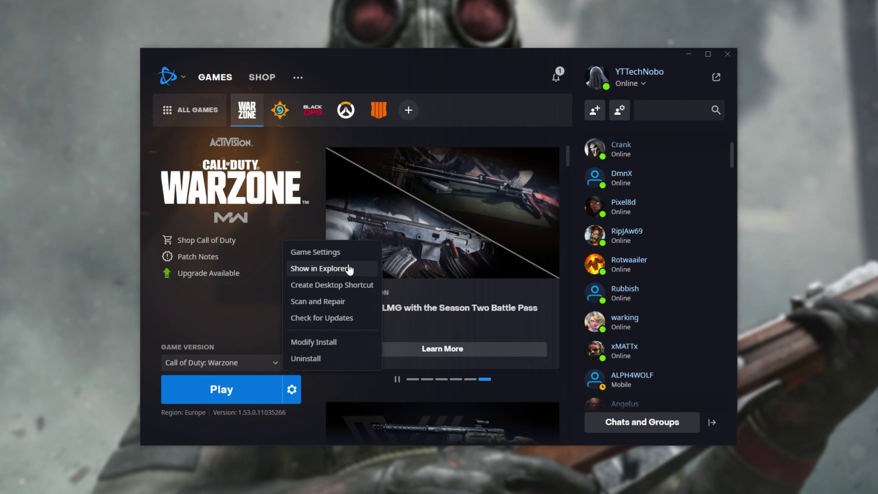
left_click(349, 268)
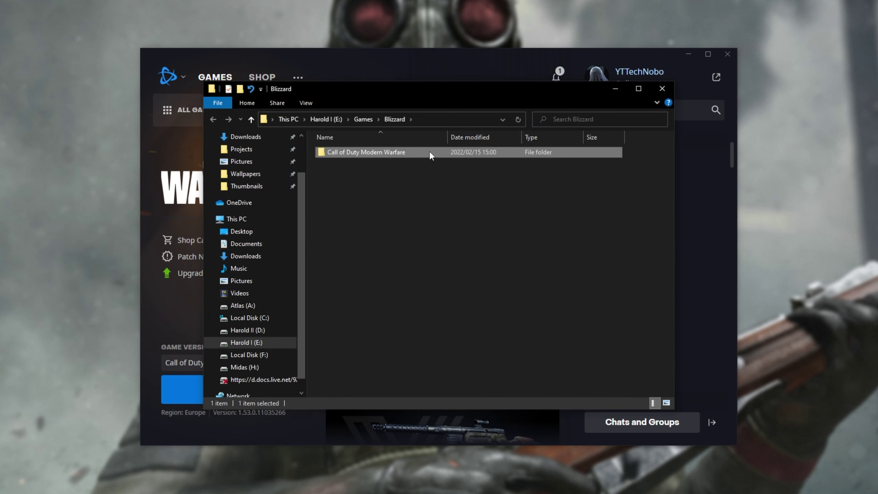
double_click(429, 152)
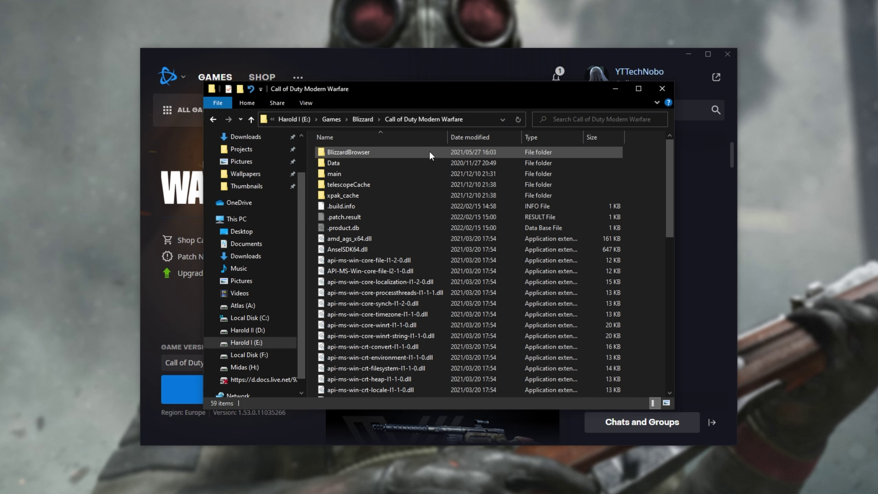
scroll(430, 152, "down", 10)
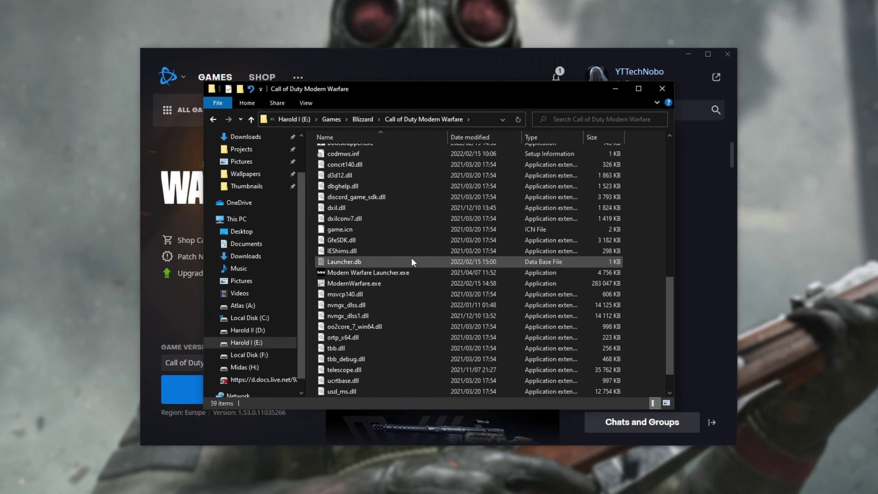
Step: Configure ModernWarfare.exe's compatibility properties with fullscreen optimizations disabled and high DPI scaling overridden by Application, without administrator mode
left_click(398, 283)
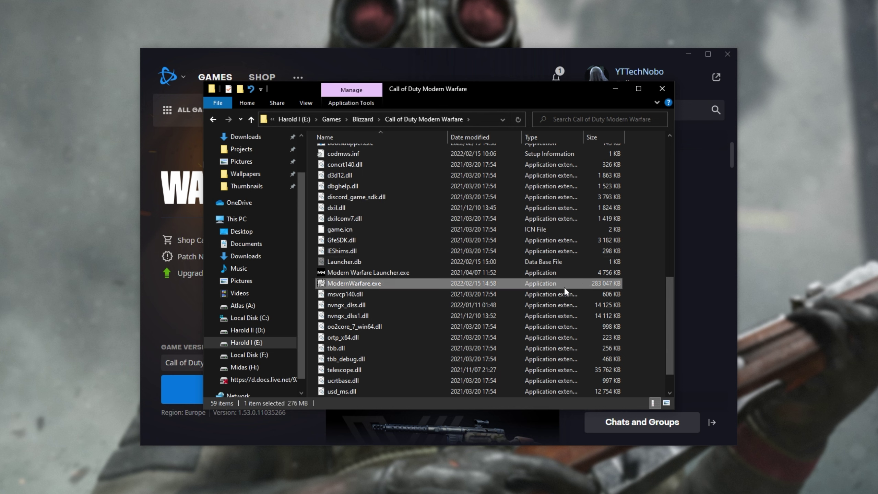
right_click(406, 281)
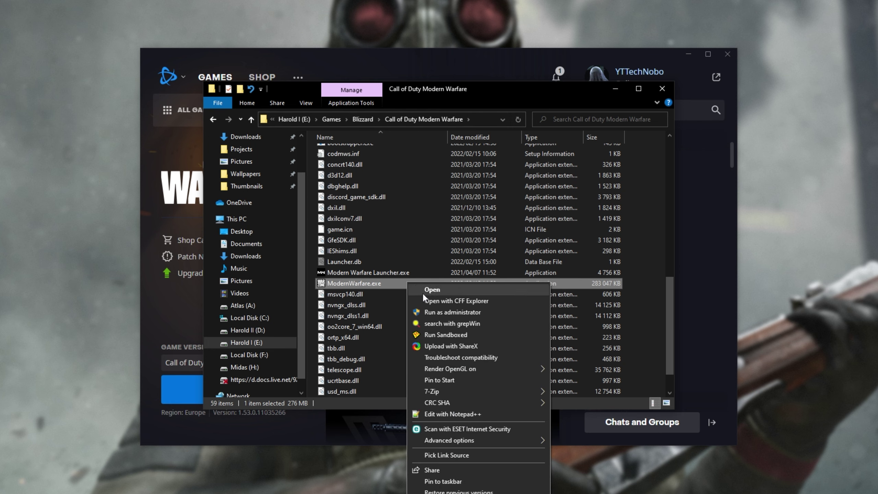
key("r")
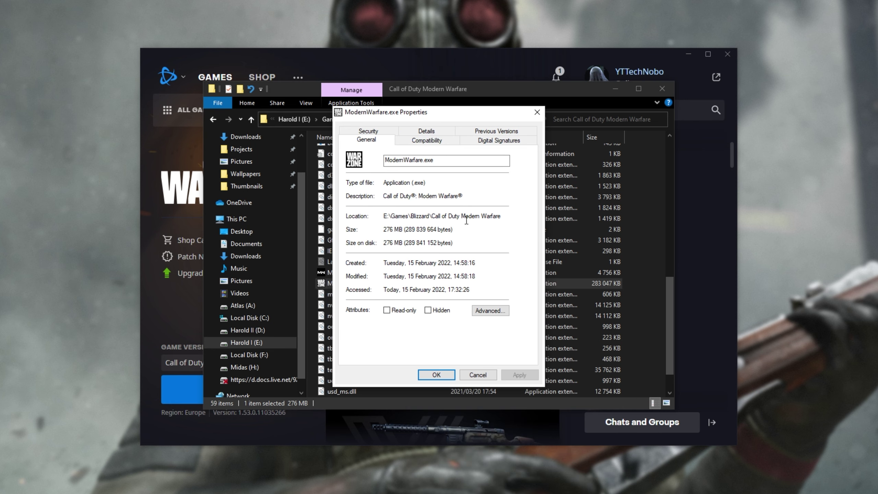
left_click(446, 142)
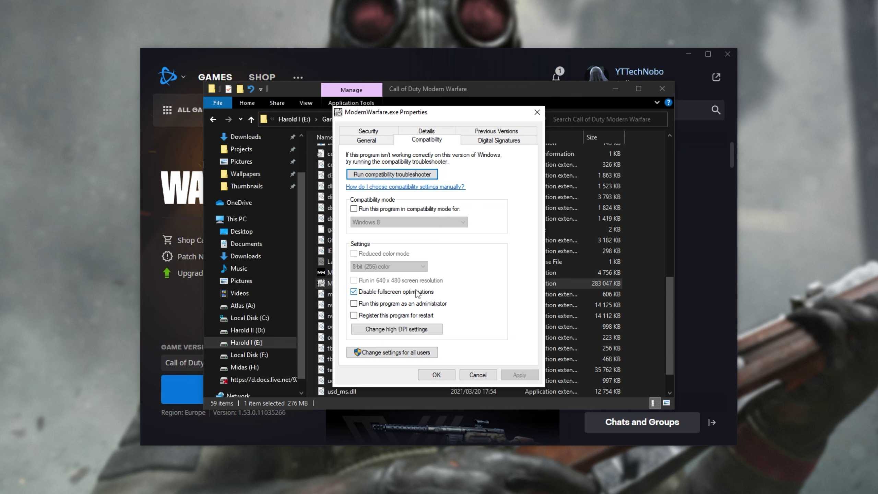
left_click(423, 330)
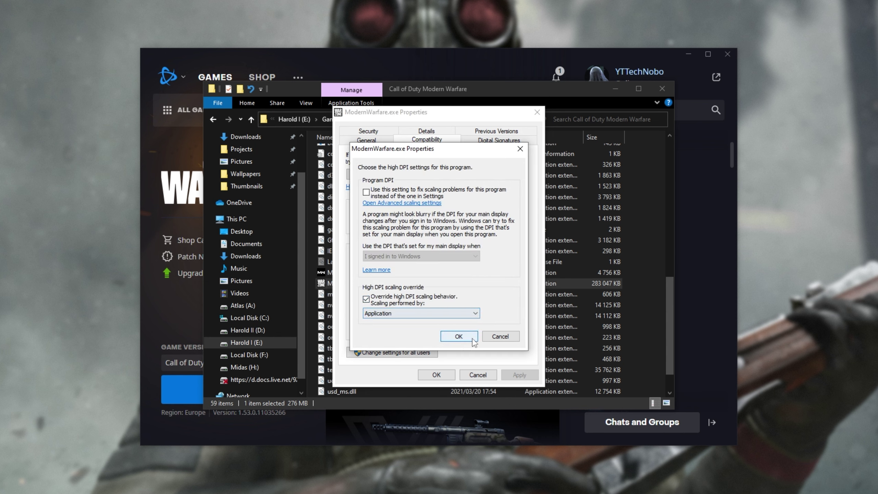
left_click(458, 336)
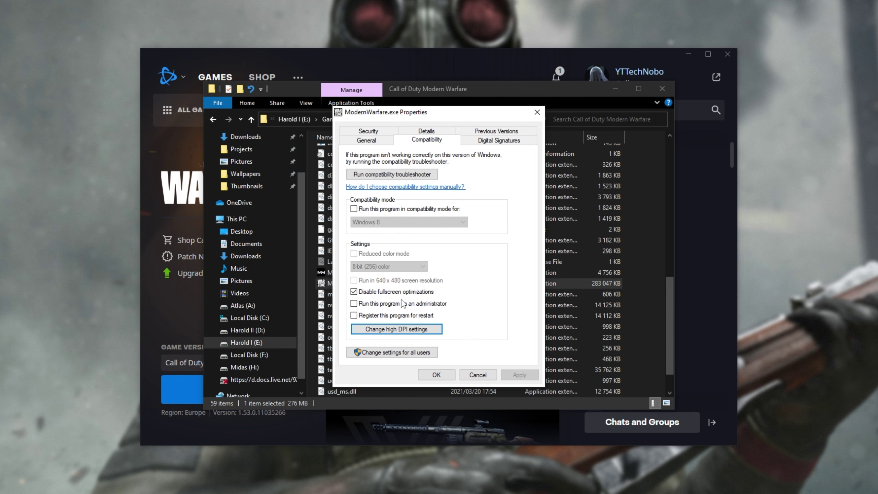
left_click(427, 307)
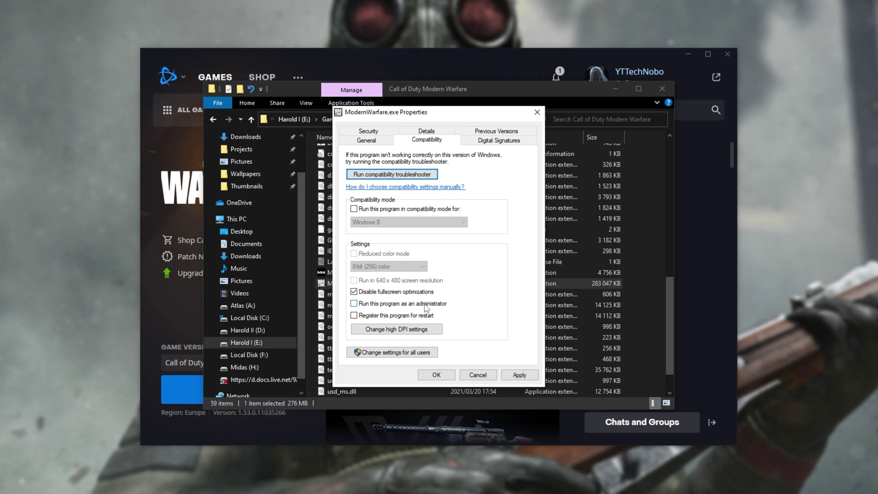
key("Return")
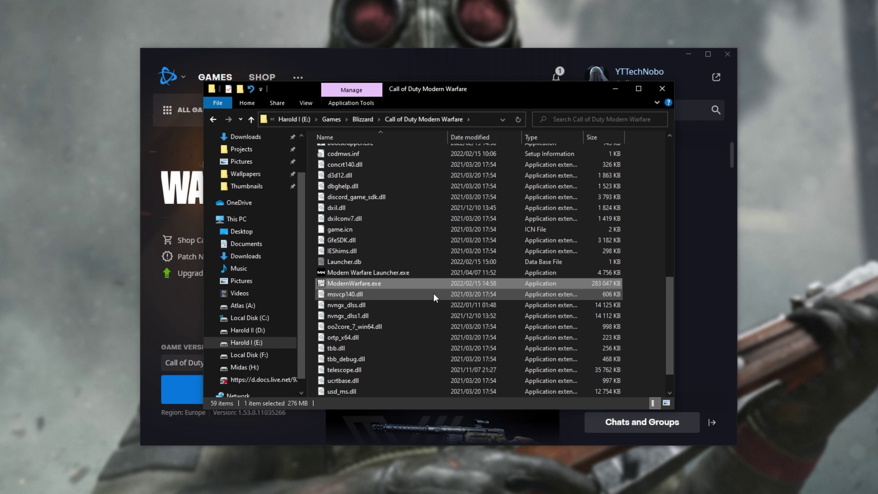
Step: Copy the Call of Duty Modern Warfare folder's address as text
right_click(457, 121)
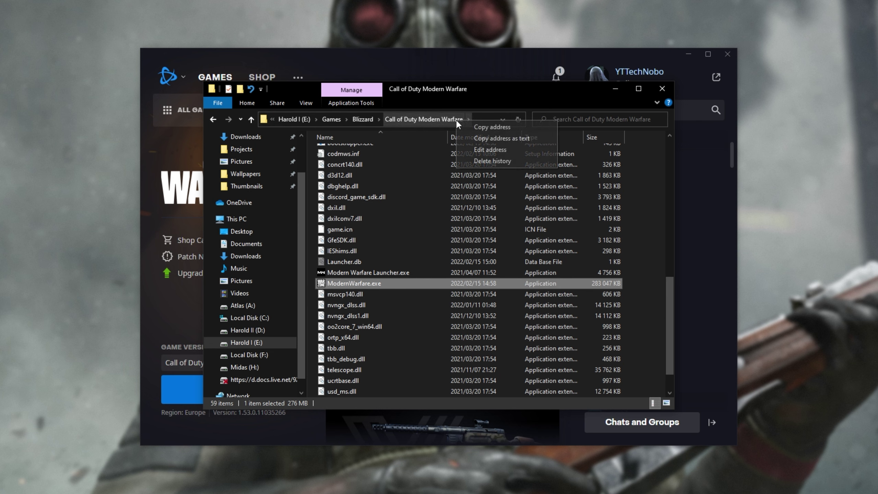
left_click(493, 137)
left_click(650, 244)
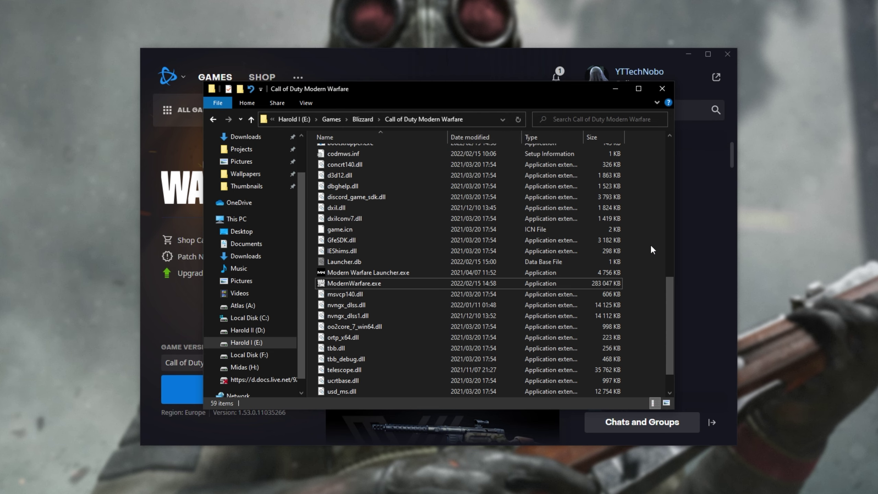
Step: Open the Windows Graphics settings and add ModernWarfare.exe as a desktop app, using the copied folder address
key("super")
type("gpu")
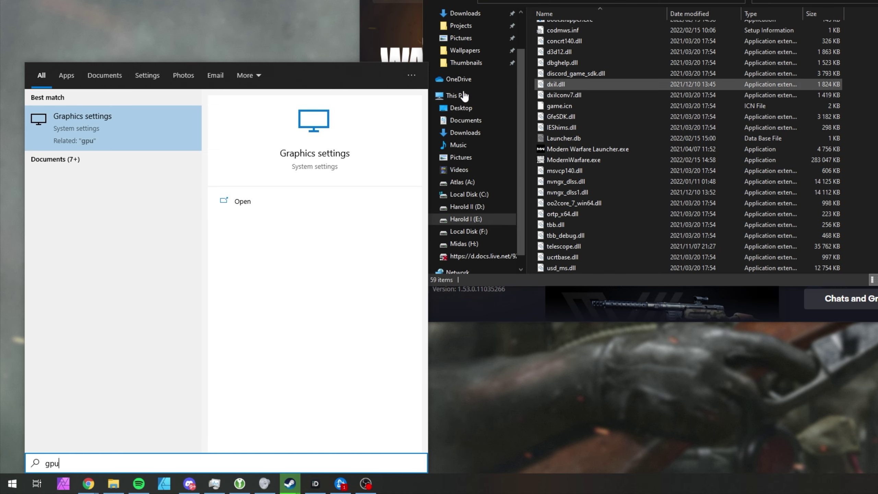
left_click(159, 110)
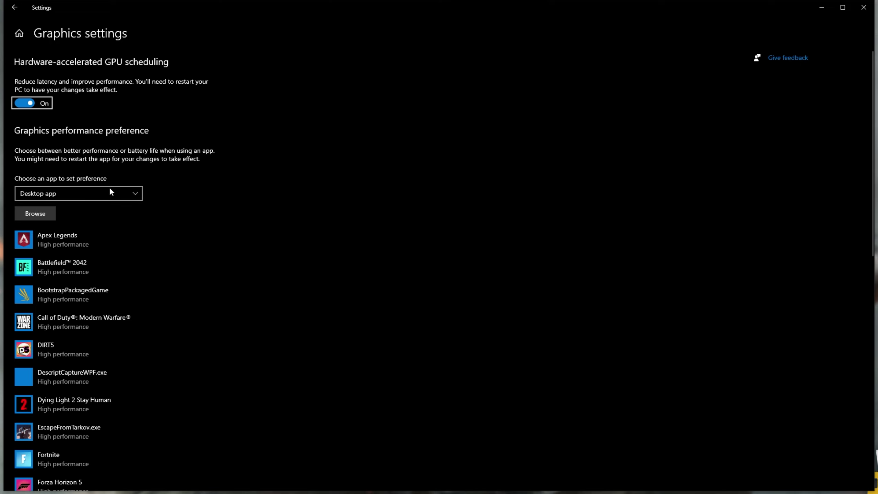
left_click(35, 213)
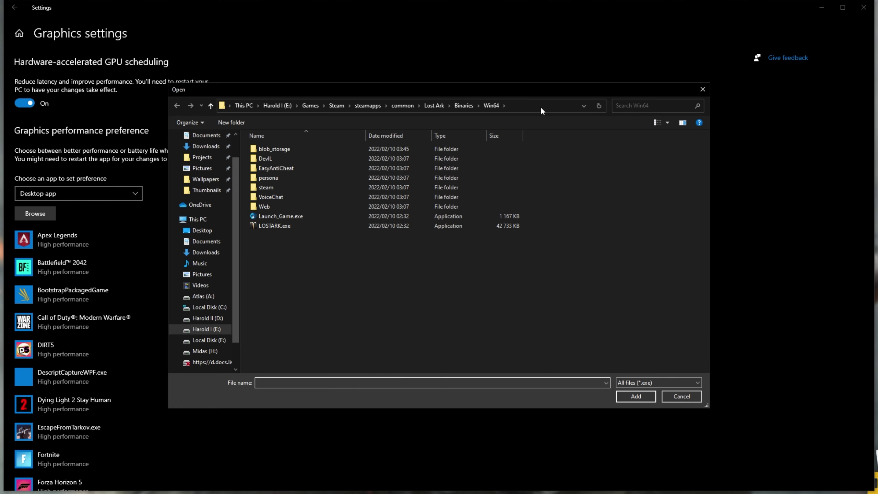
left_click(541, 109)
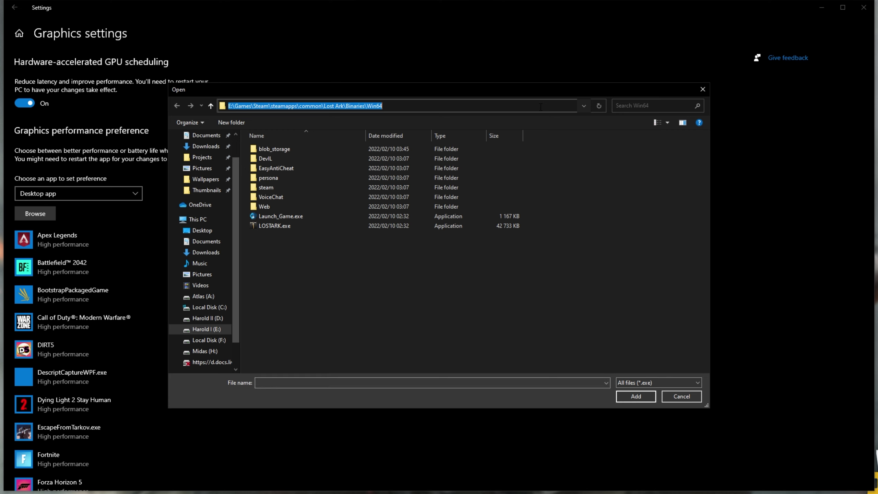
key("ctrl+v")
key("Return")
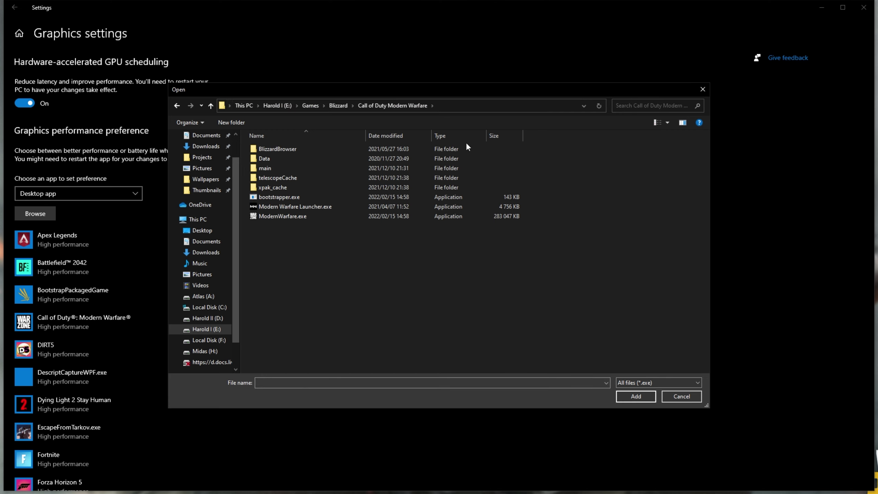
double_click(331, 222)
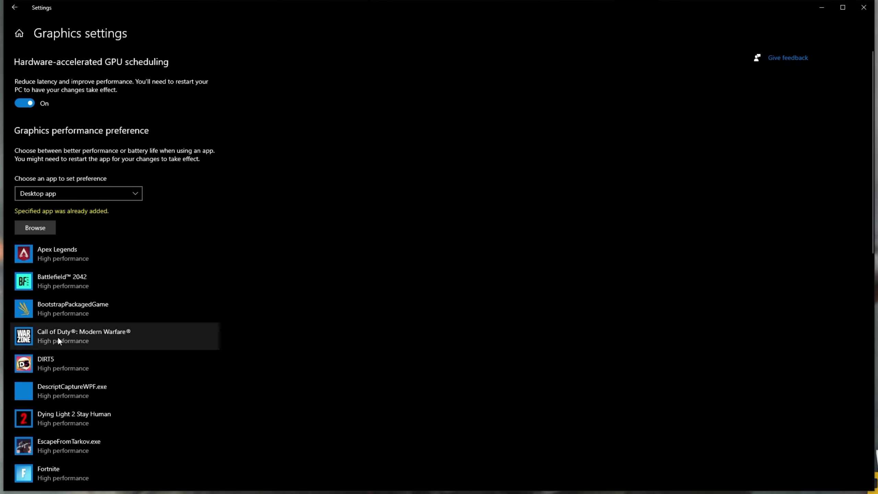
Step: Save High performance as the graphics preference for Call of Duty: Modern Warfare
scroll(279, 247, "down", 3)
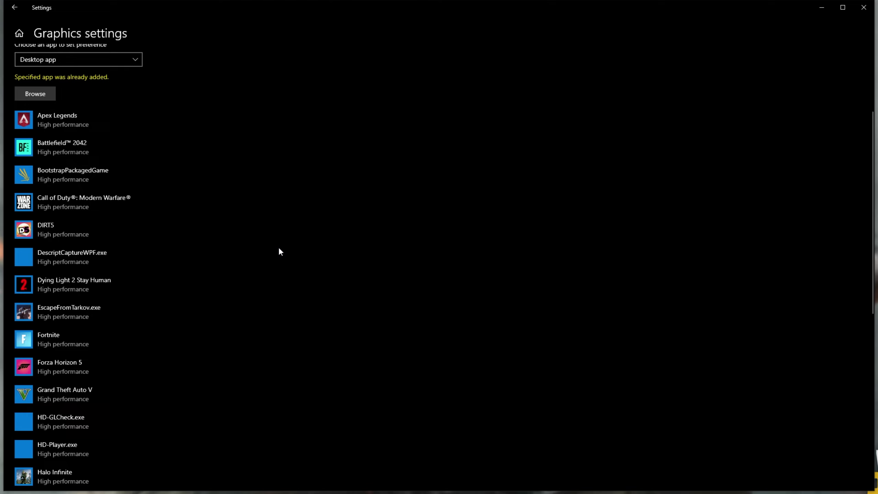
left_click(130, 198)
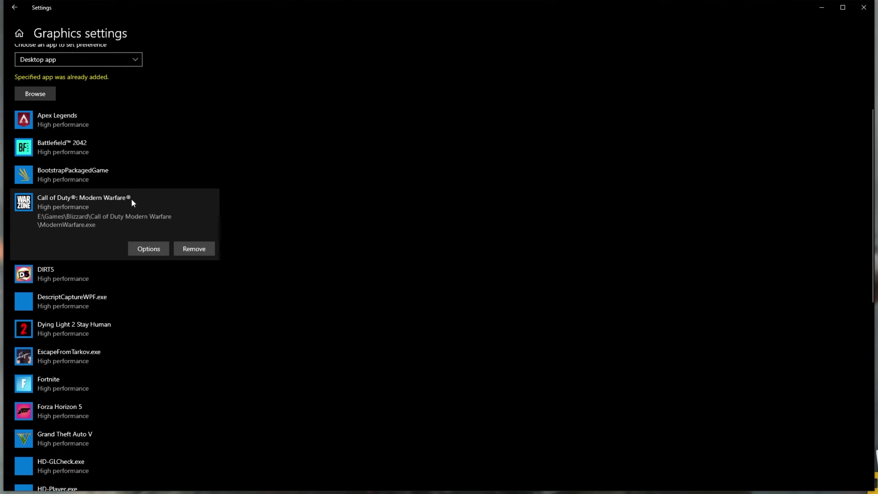
left_click(146, 253)
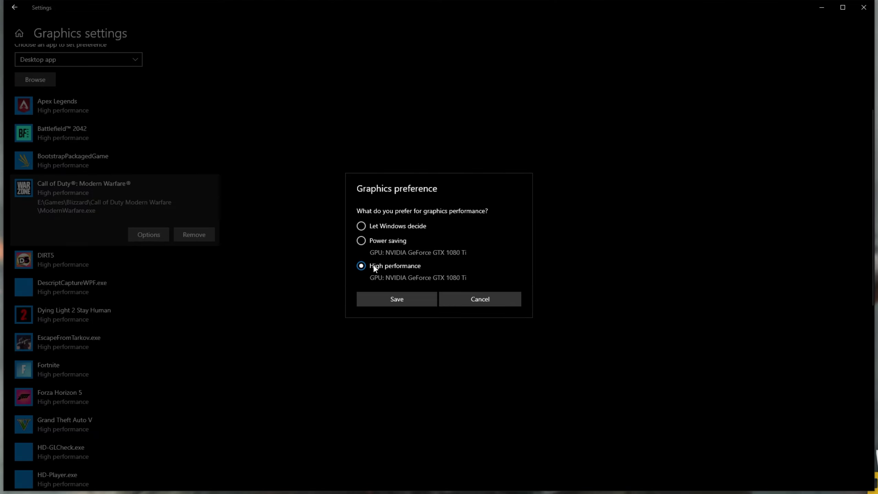
left_click(394, 300)
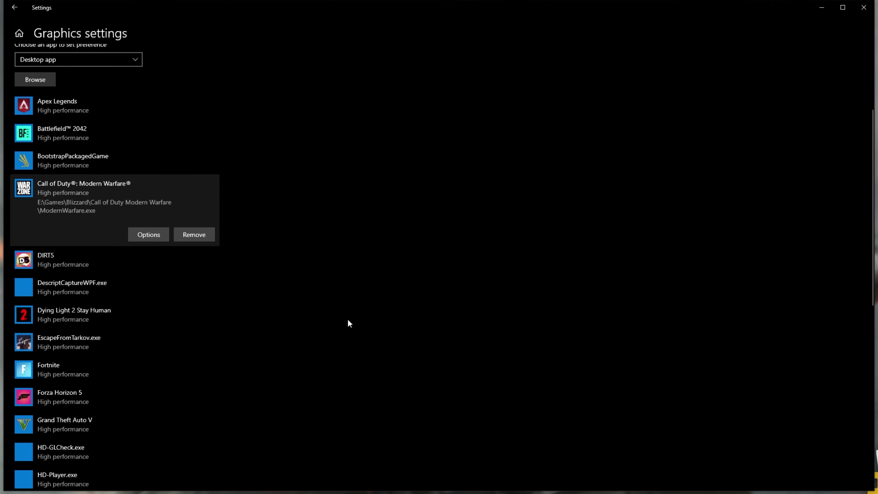
Step: Review the hardware-accelerated GPU scheduling, Xbox Game Bar, Game Mode and Captures settings in Windows, and close Settings
scroll(321, 309, "up", 4)
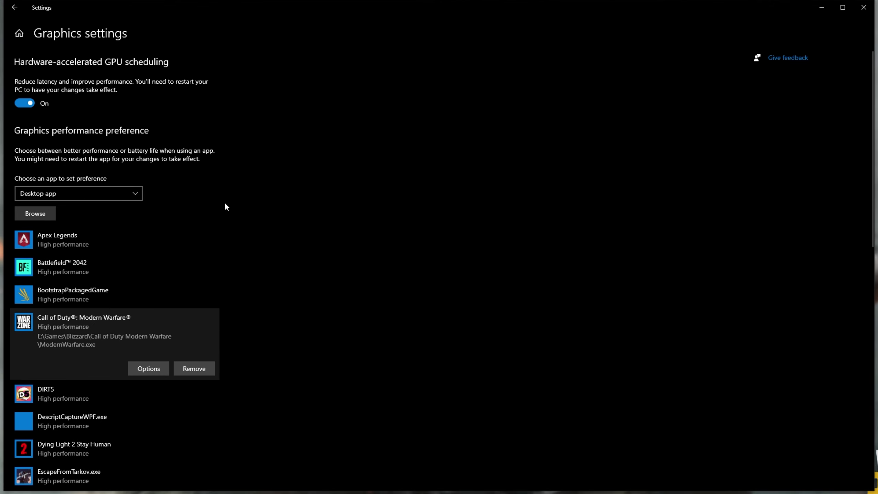
left_click(19, 33)
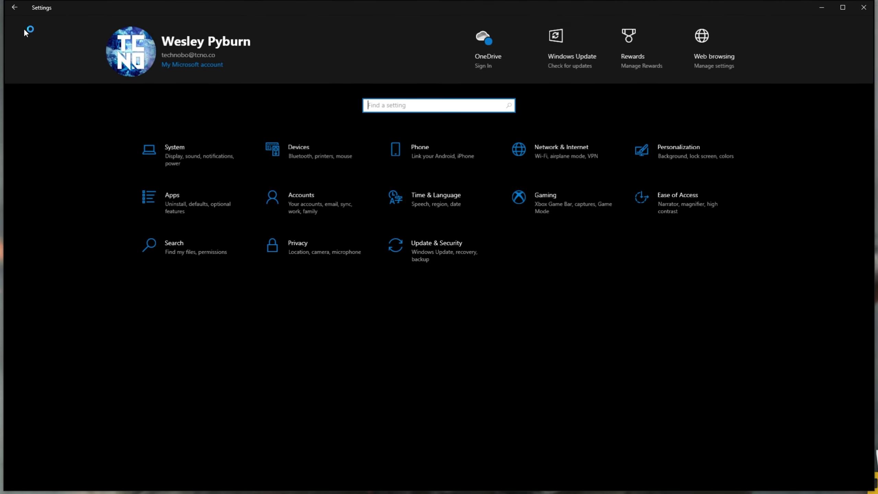
left_click(565, 202)
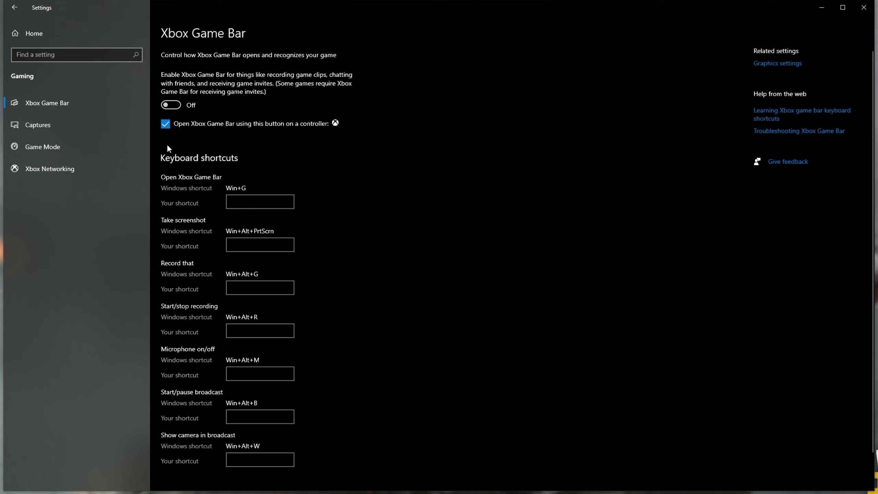
left_click(90, 150)
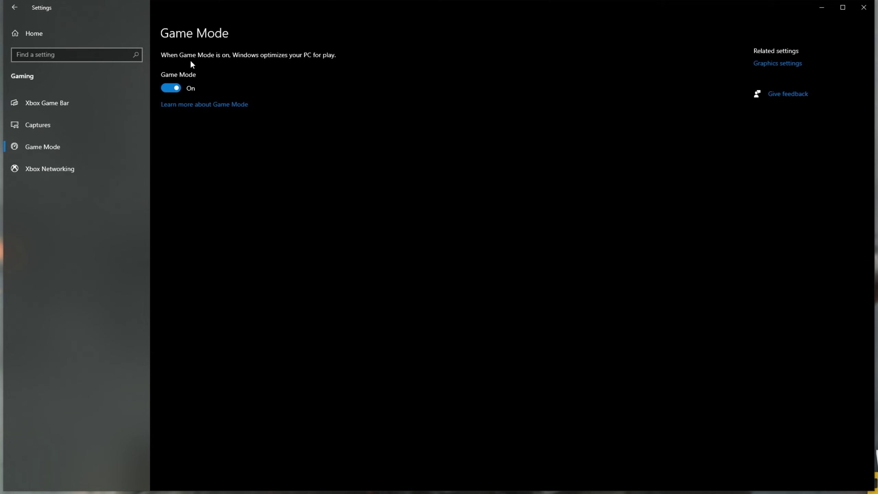
key("Up")
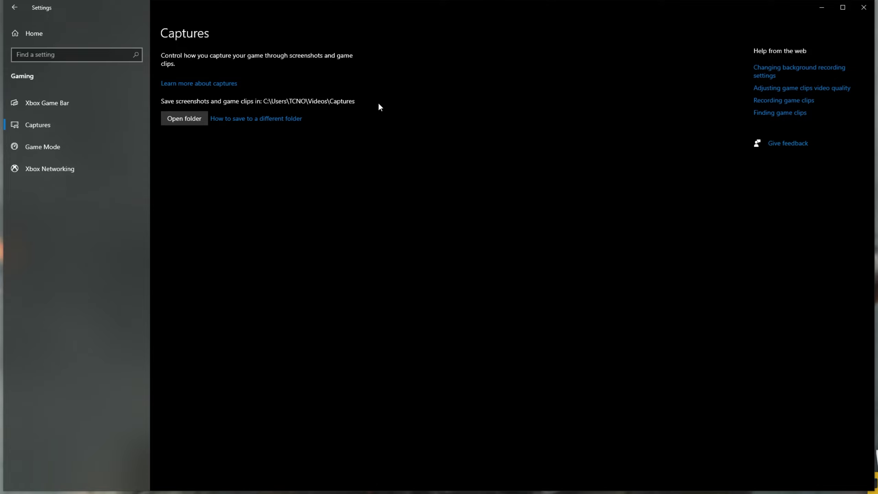
left_click(862, 7)
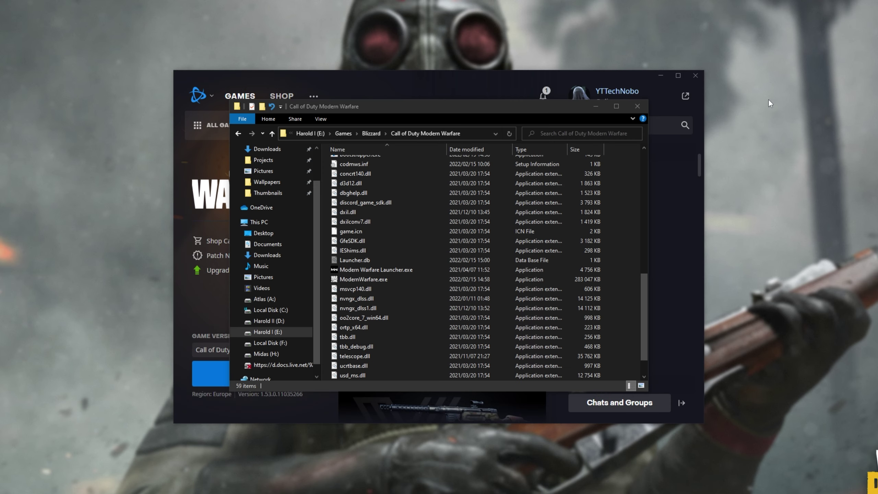
Step: Open Xbox Game Bar and check its Capturing settings for background recording while playing a game
key("super")
type("xbox")
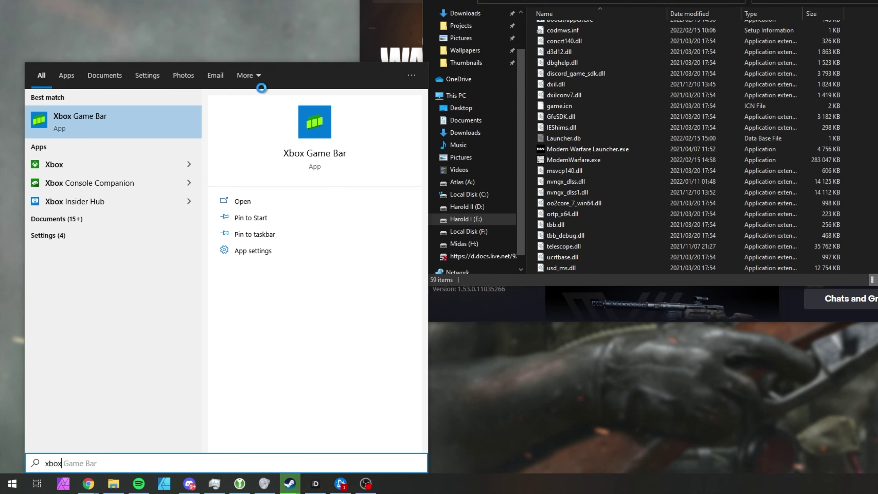
left_click(162, 115)
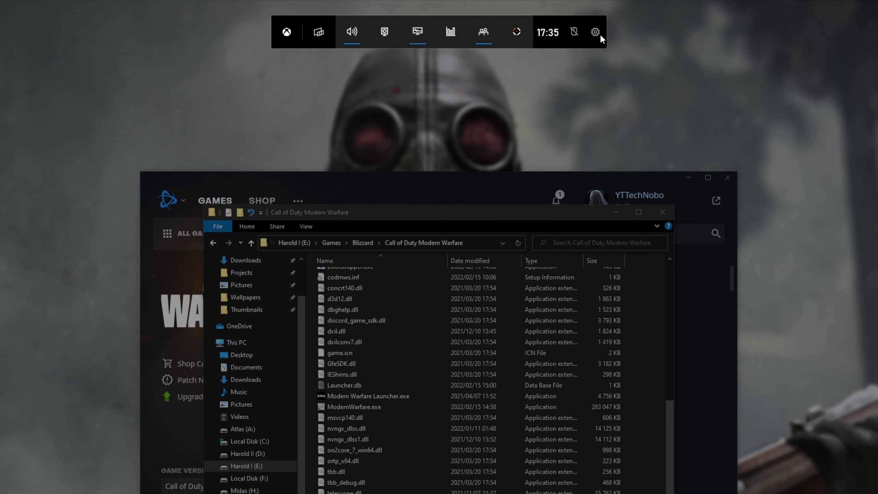
left_click(599, 33)
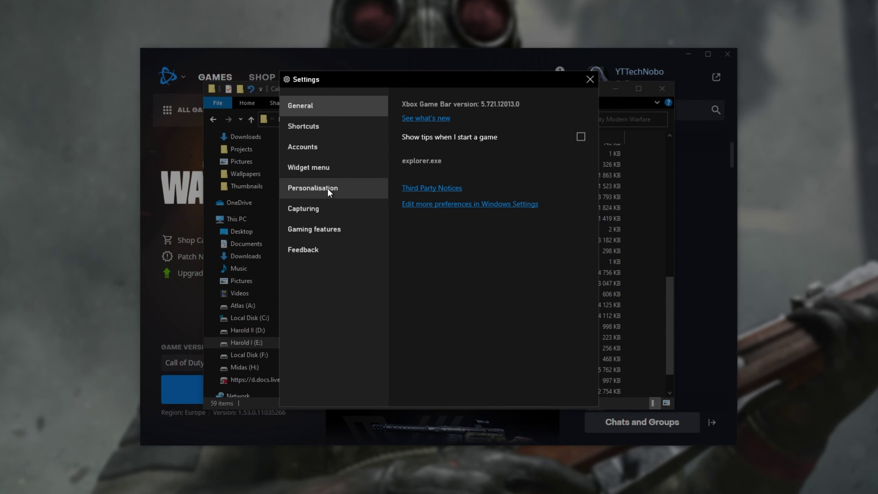
left_click(325, 208)
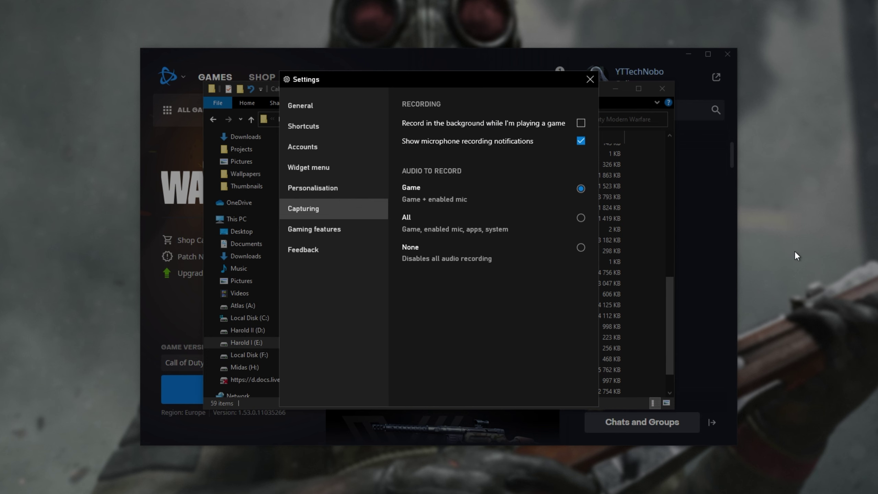
left_click(814, 252)
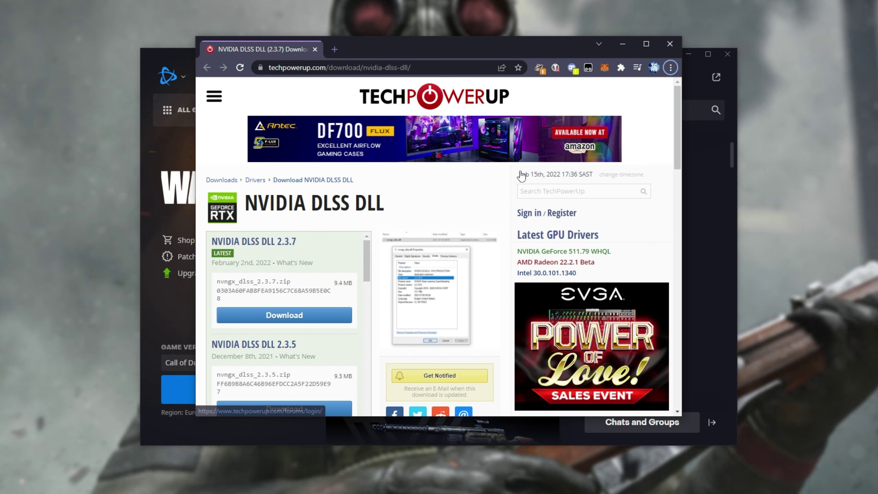
Step: Download NVIDIA DLSS DLL 2.3.7 from TechPowerUp and arrange the opened archive beside the Call of Duty Modern Warfare folder
scroll(457, 146, "down", 2)
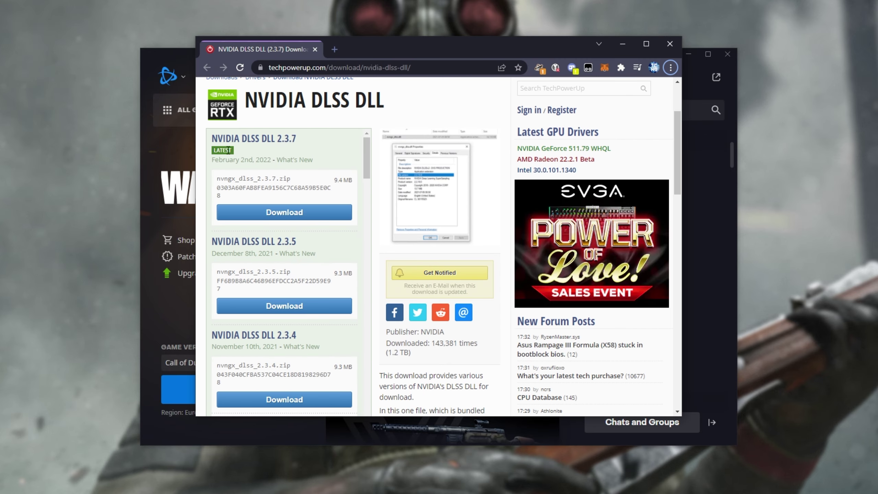
left_click(291, 212)
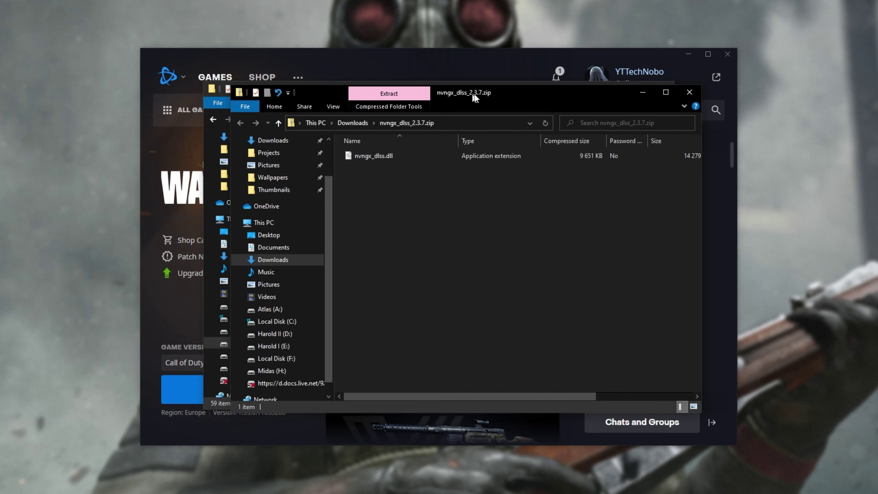
left_click_drag(448, 93, 687, 125)
left_click(355, 84)
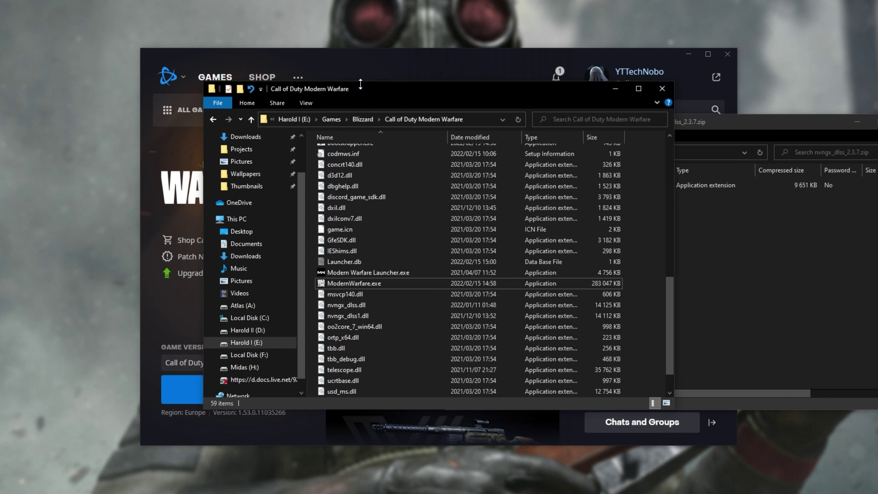
left_click_drag(362, 89, 235, 119)
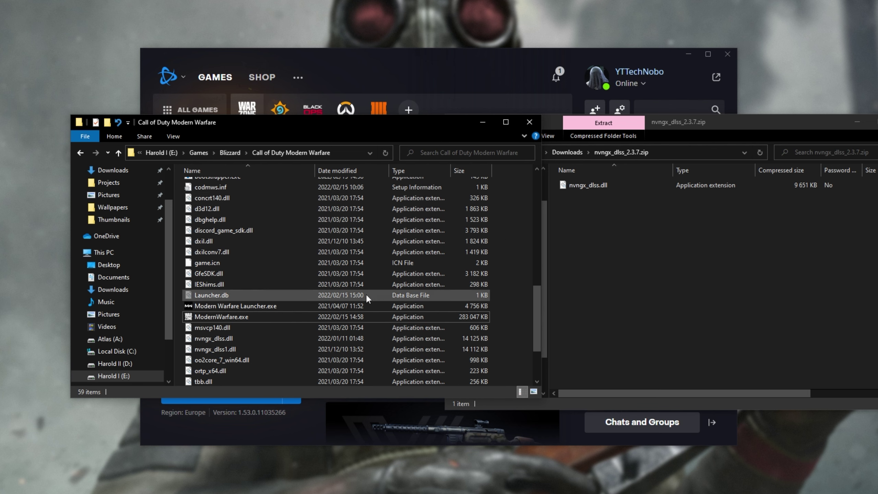
Step: Delete nvngx_dlss1.dll from the Call of Duty Modern Warfare folder
left_click(269, 339)
left_click(222, 349)
key("Delete")
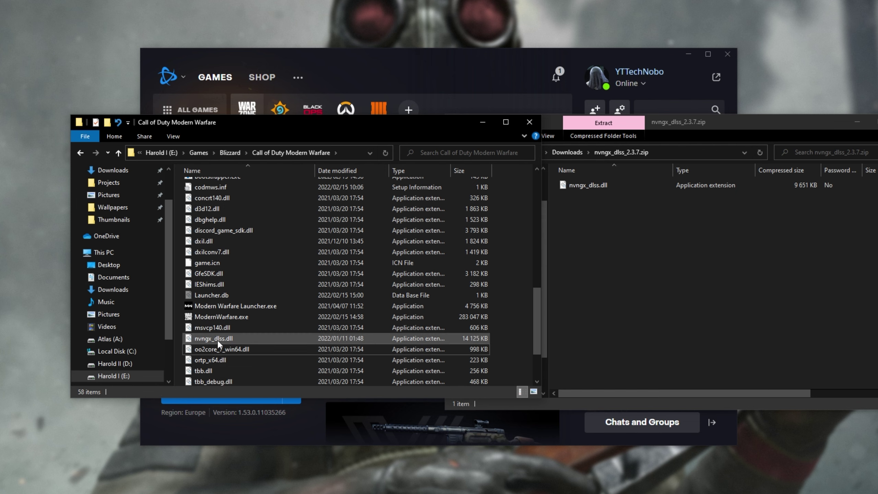
Step: Rename the game folder's nvngx_dlss.dll as "nvngx_dlss - backup.dll"
left_click(216, 339)
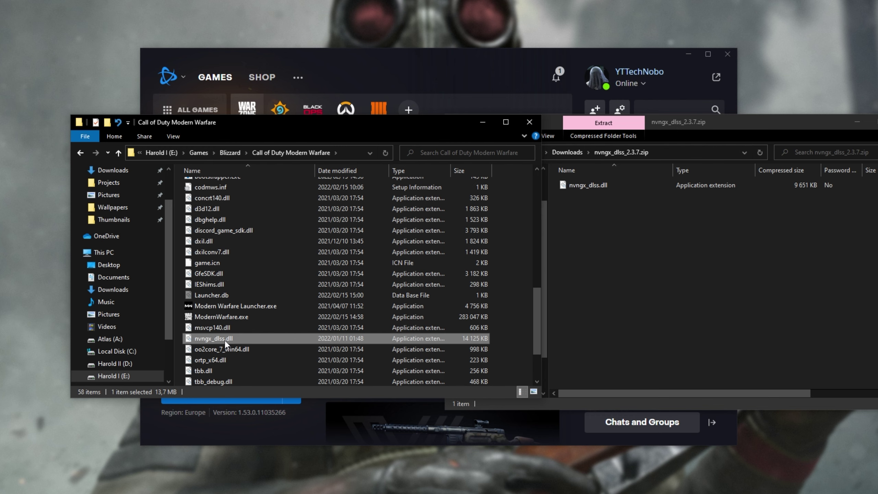
left_click(225, 340)
key("Right")
type("- backup")
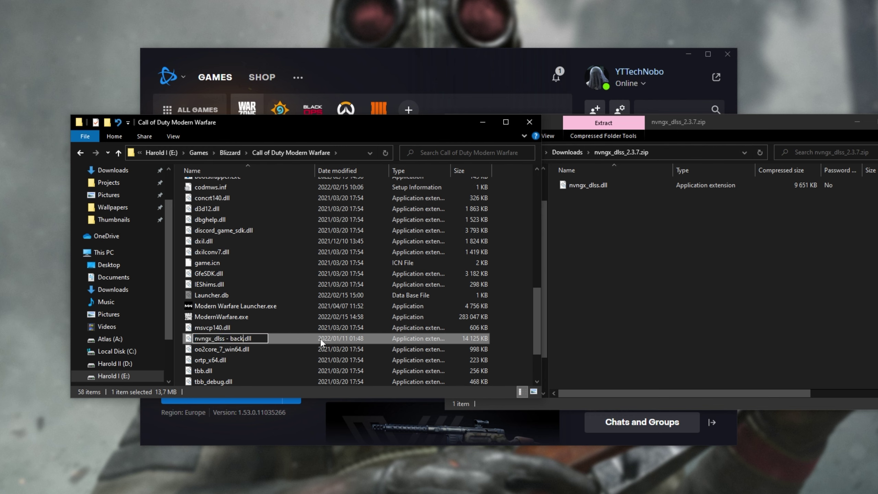
key("Return")
Step: Copy nvngx_dlss.dll from the nvngx_dlss_2.3.7.zip archive into the game folder and put the archive window away
left_click_drag(632, 190, 314, 295)
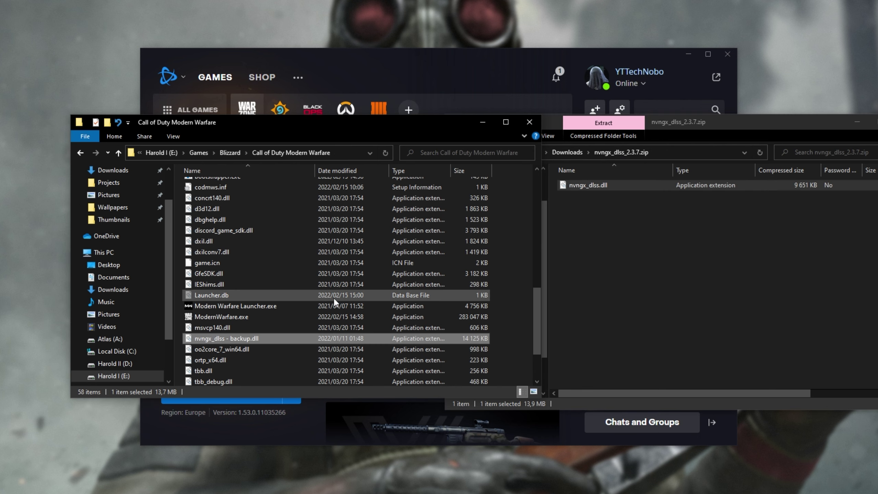
left_click(396, 340)
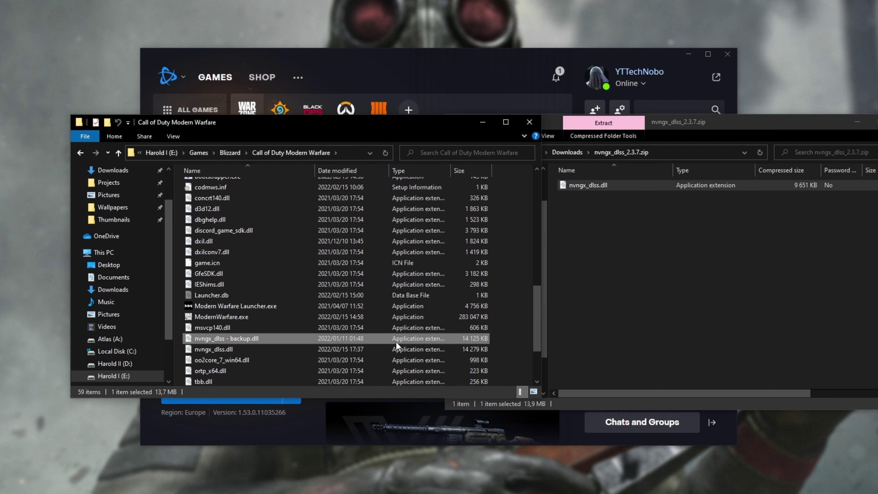
left_click(274, 349)
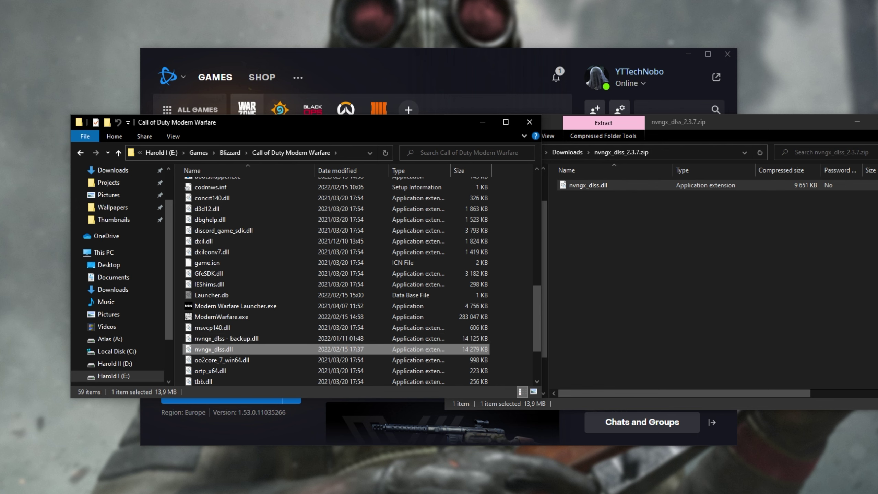
left_click(857, 122)
left_click_drag(443, 122, 537, 117)
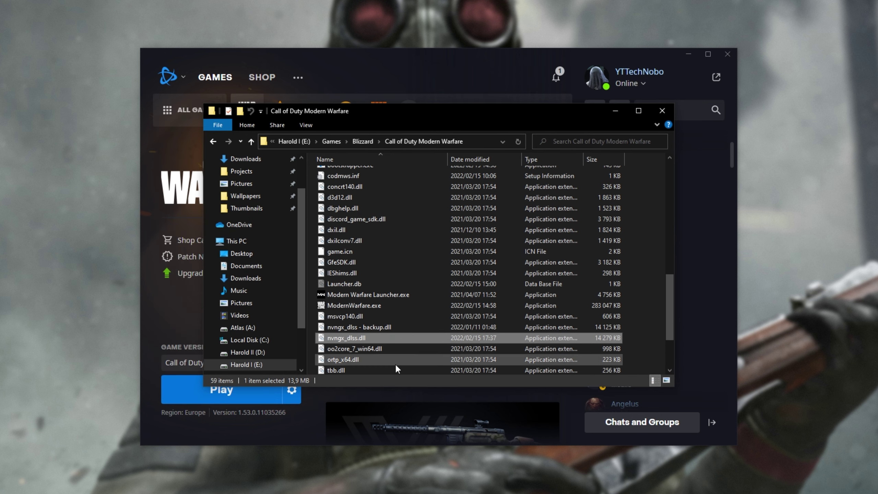
left_click(393, 327)
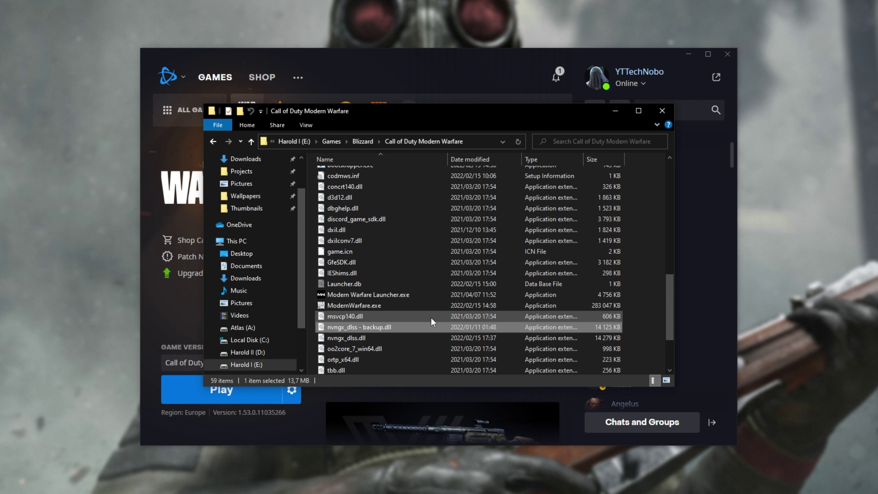
left_click(350, 340)
left_click(380, 328)
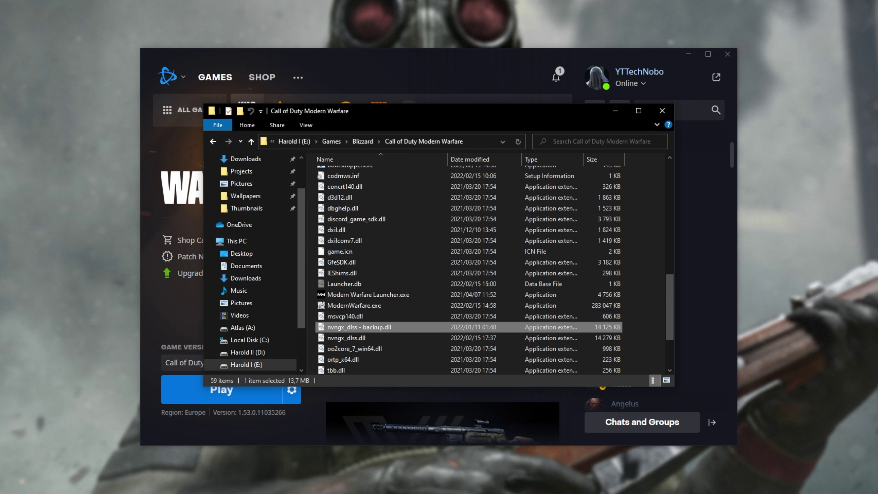
left_click(870, 224)
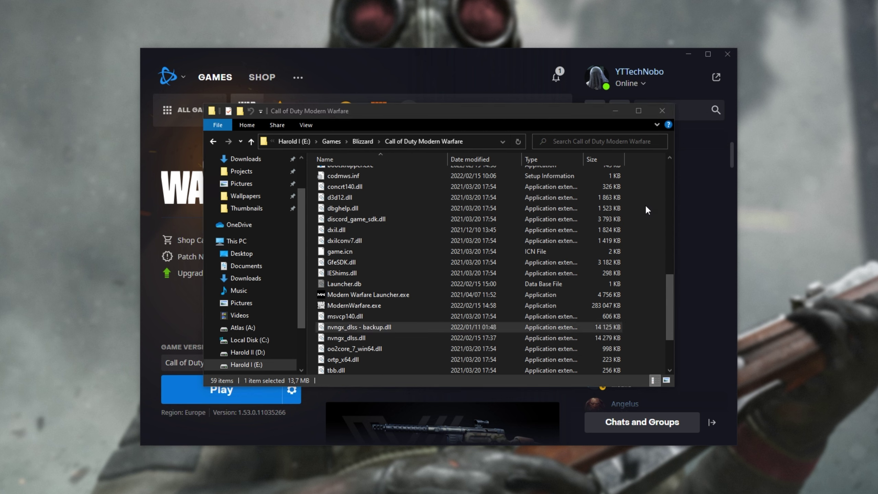
Step: Open the players folder in Documents\Call of Duty Modern Warfare, locate adv_options.ini and check that file name extensions are shown
scroll(250, 187, "up", 2)
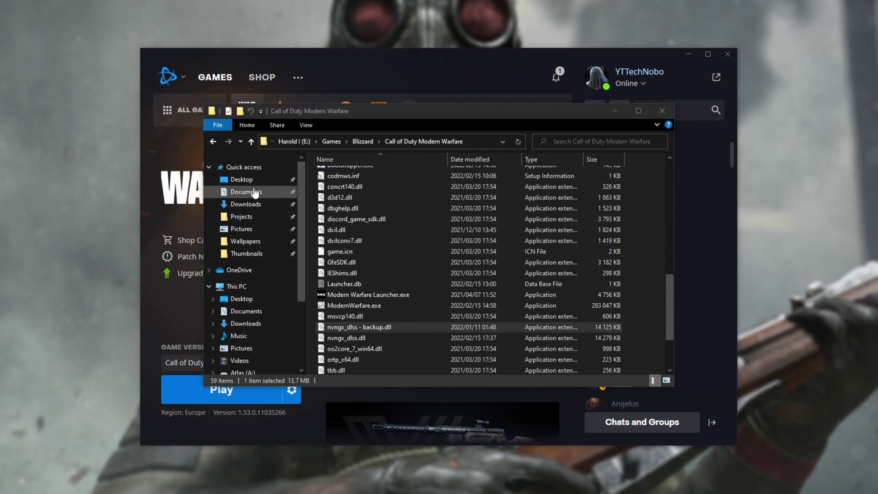
left_click(248, 191)
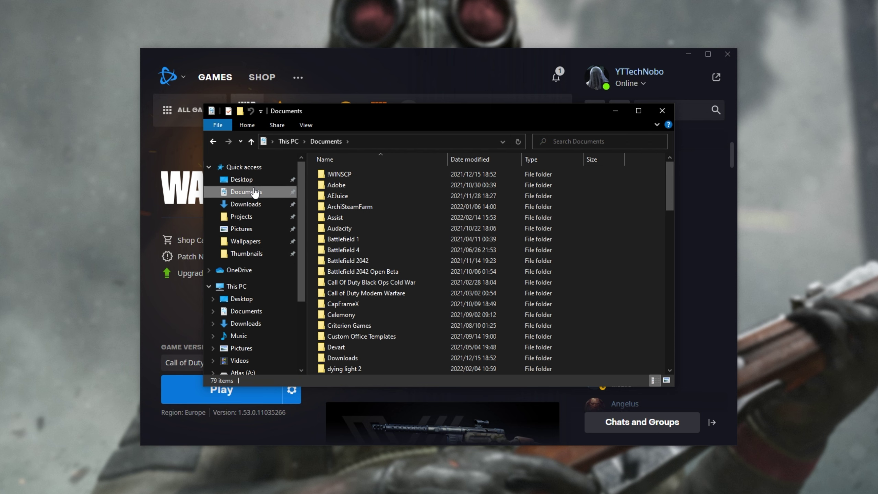
double_click(421, 294)
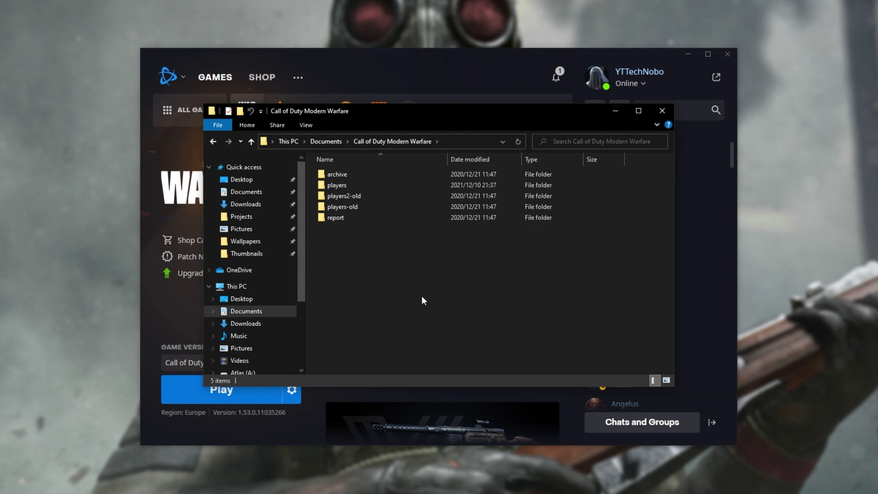
double_click(394, 185)
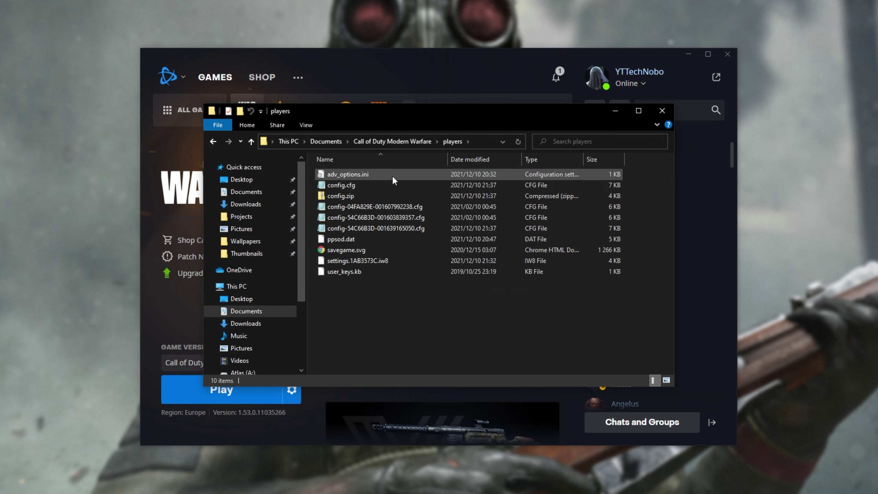
left_click(392, 175)
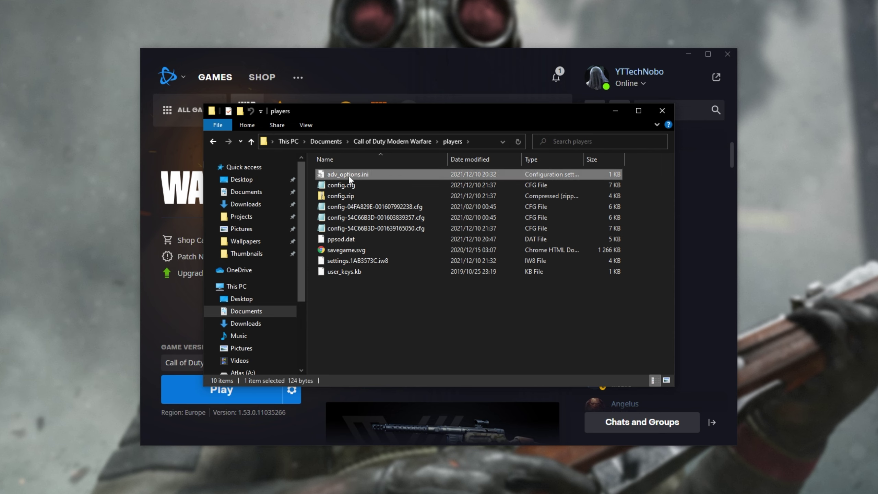
left_click(310, 125)
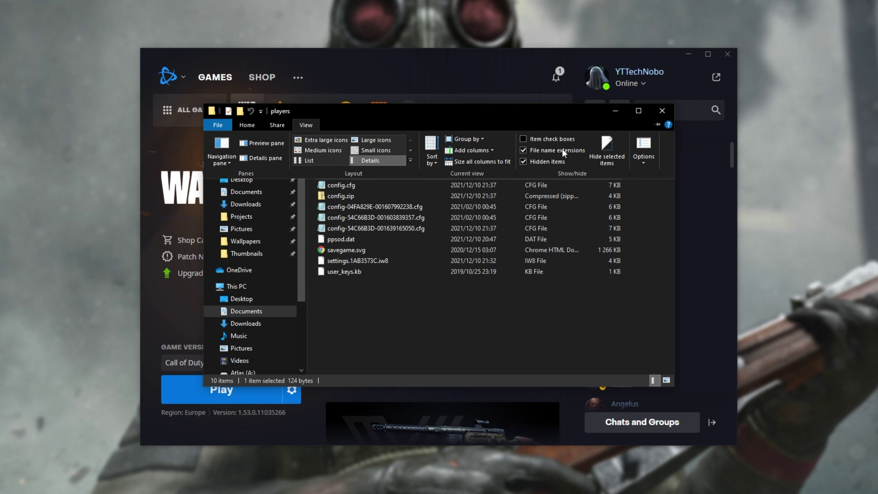
left_click(377, 302)
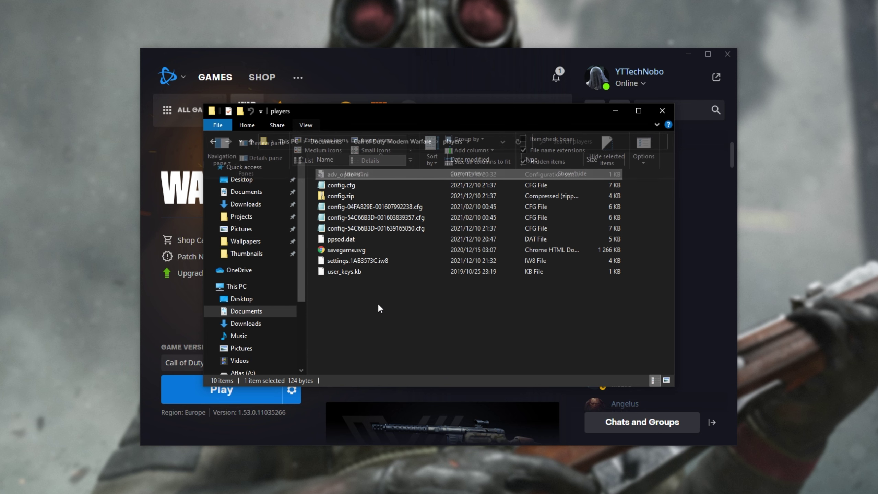
Step: Create a text document in the players folder, try naming it adv_options.ini, and delete it again
right_click(378, 303)
mouse_move(480, 472)
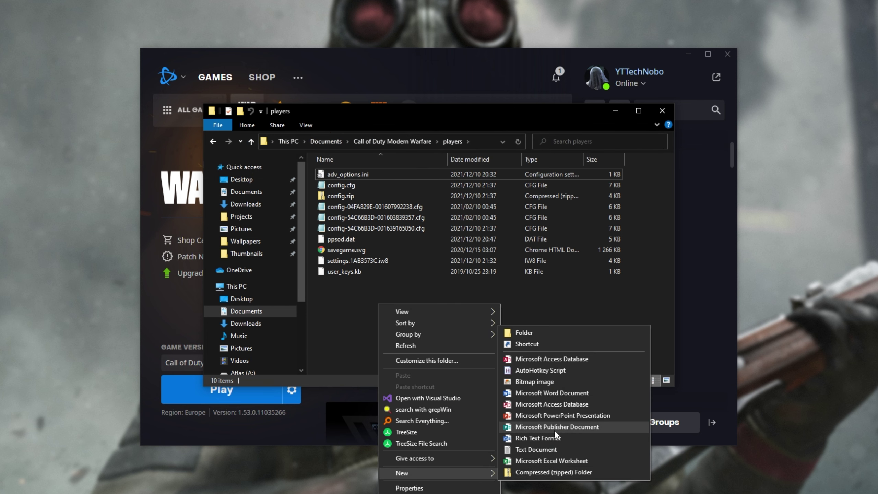
left_click(536, 449)
type("av")
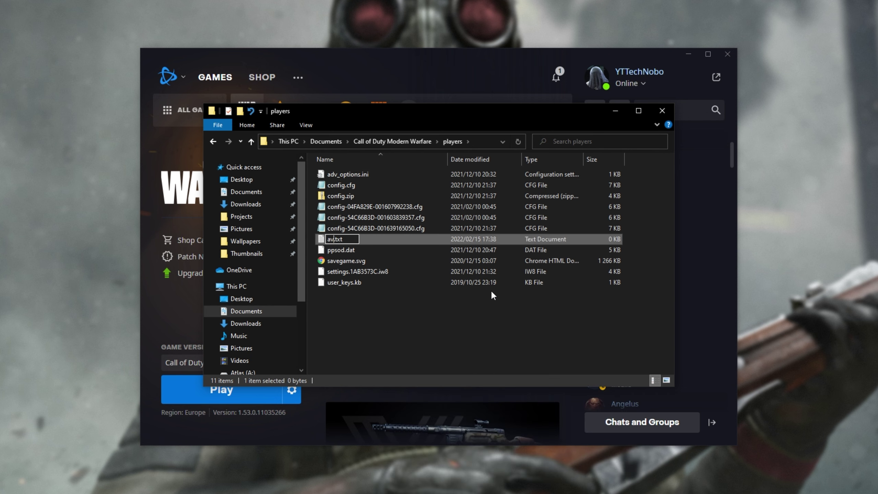
type("v_options")
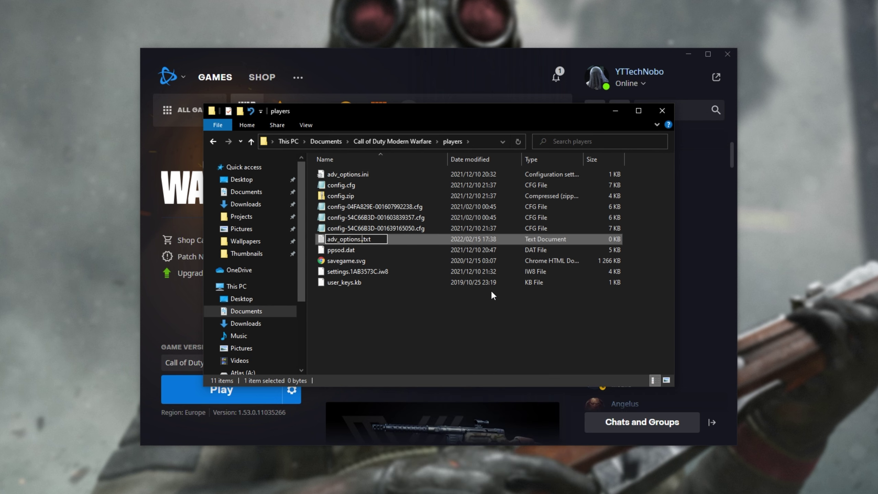
type(".ini")
left_click_drag(367, 239, 383, 239)
key("BackSpace")
key("Return")
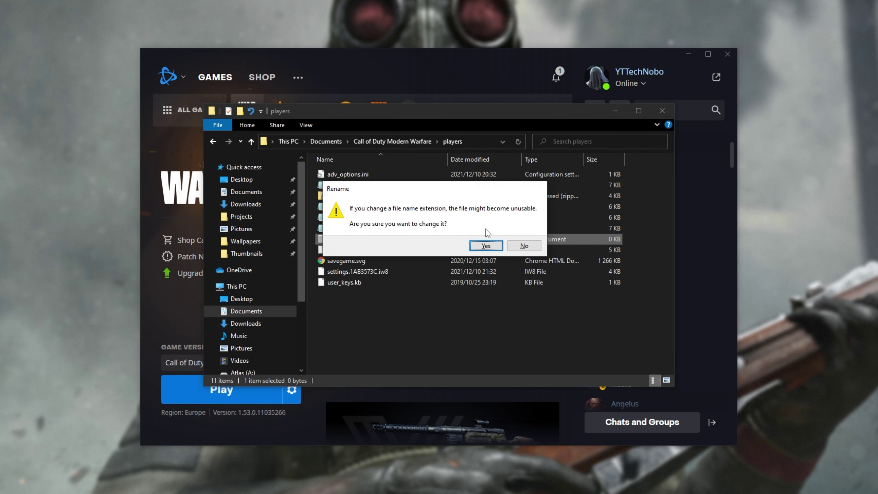
left_click(509, 247)
key("Delete")
key("Return")
Step: Open the existing adv_options.ini in Notepad and set VideoMemoryScale to 0.8
left_click(357, 177)
double_click(355, 177)
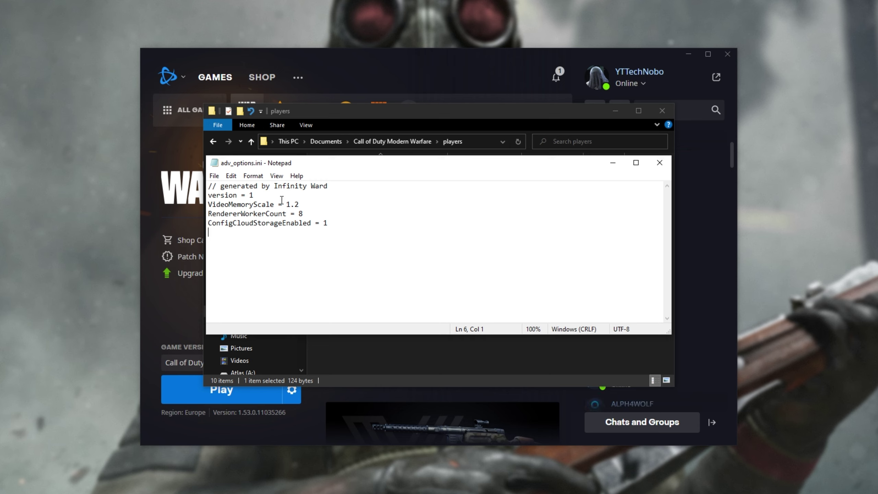
left_click_drag(208, 204, 286, 204)
type("0.8")
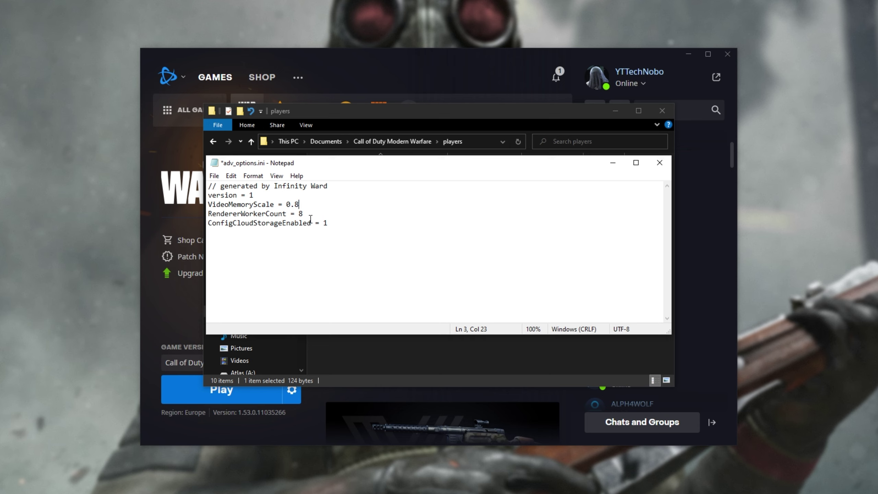
Step: Try 1.2 and 0.9 as the VideoMemoryScale value and leave it at 1.2
key("shift+Left")
key("shift+Left")
key("shift+Left")
type("1.2")
key("BackSpace")
key("BackSpace")
key("BackSpace")
type("0.9")
key("BackSpace")
key("BackSpace")
key("BackSpace")
type("1.2")
Step: Check the CPU's core count in Task Manager for the RendererWorkerCount setting, and return to adv_options.ini
double_click(268, 214)
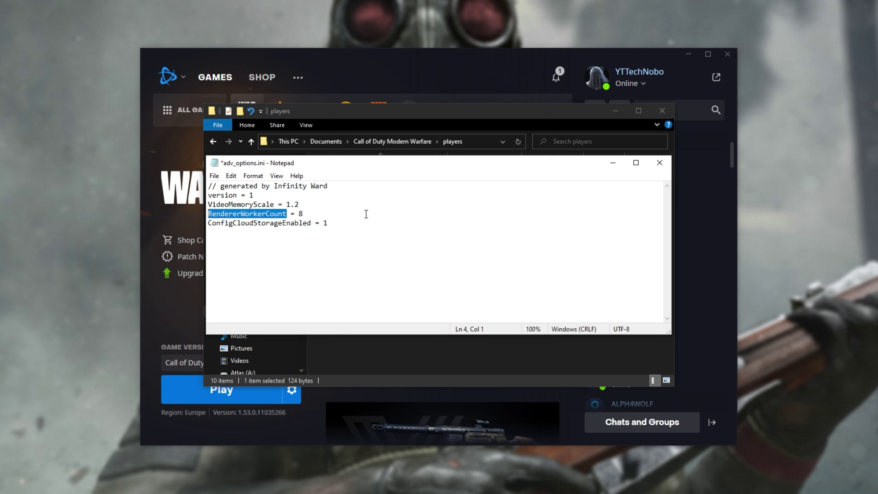
key("ctrl+shift+Escape")
left_click_drag(318, 159, 469, 61)
left_click(325, 86)
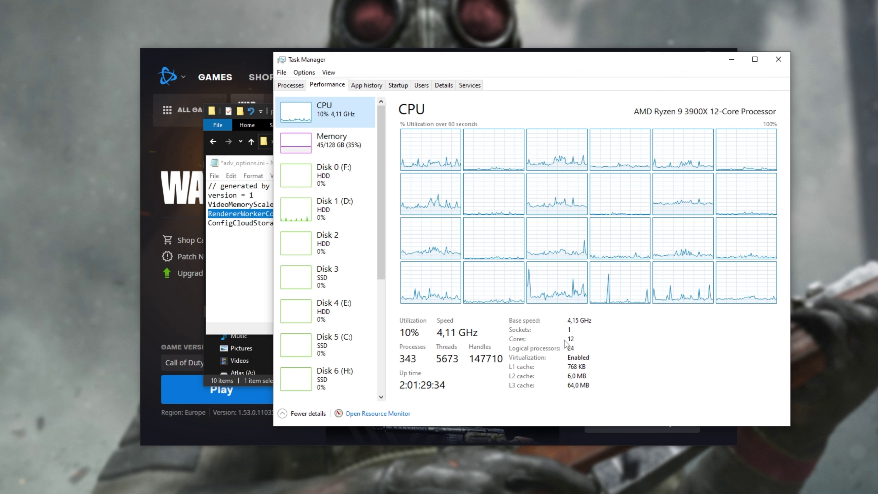
left_click(732, 59)
left_click(399, 214)
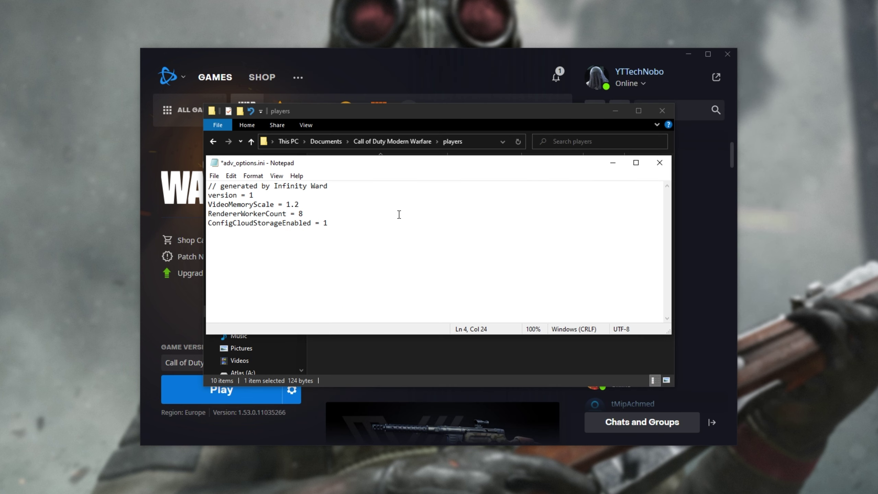
Step: Try 4 as the RendererWorkerCount value and set it to 8
left_click_drag(306, 215, 301, 216)
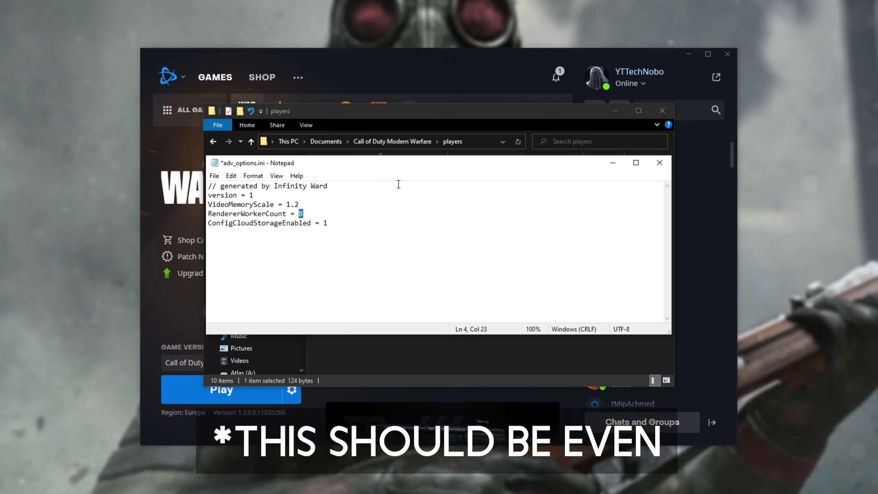
type("8")
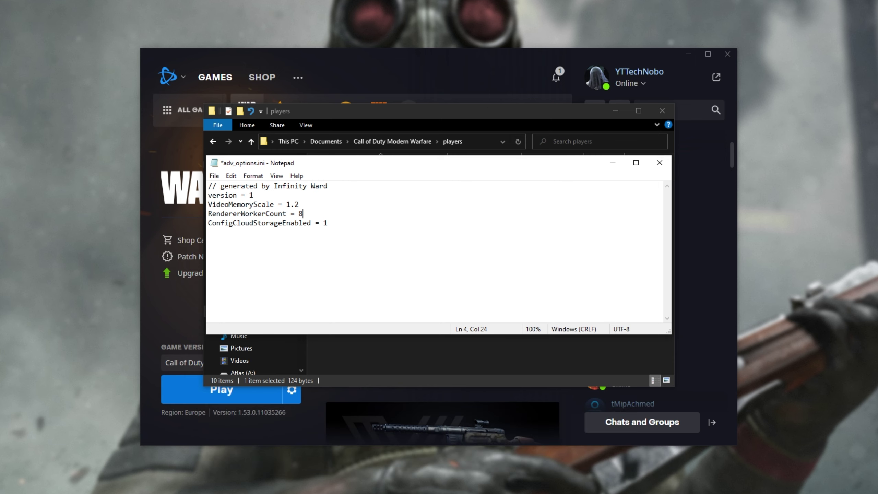
key("BackSpace")
type("4")
key("BackSpace")
type("88")
key("BackSpace")
Step: Try to save the edits over adv_options.ini in the players folder with the All Files type
key("ctrl+shift+s")
left_click_drag(408, 194, 376, 139)
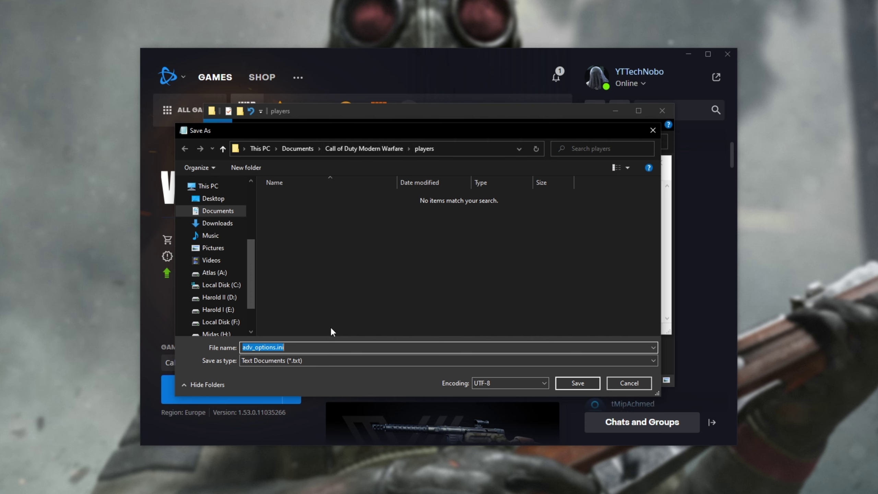
left_click(263, 360)
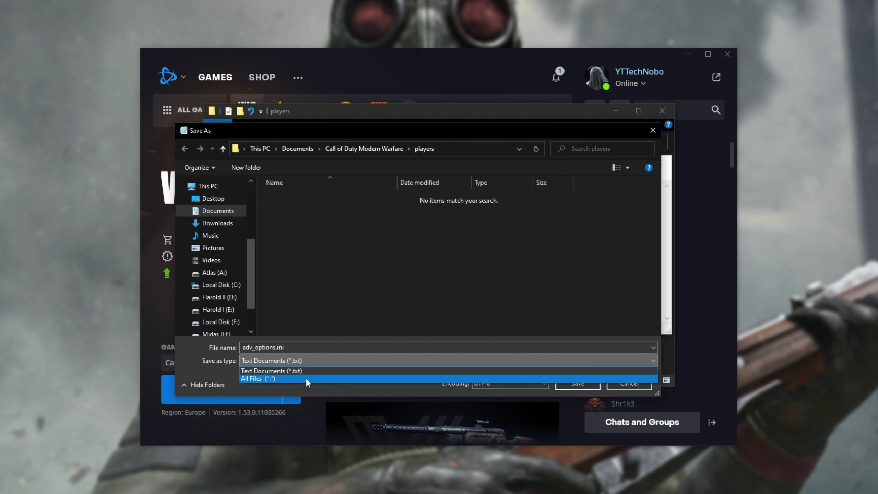
left_click(306, 378)
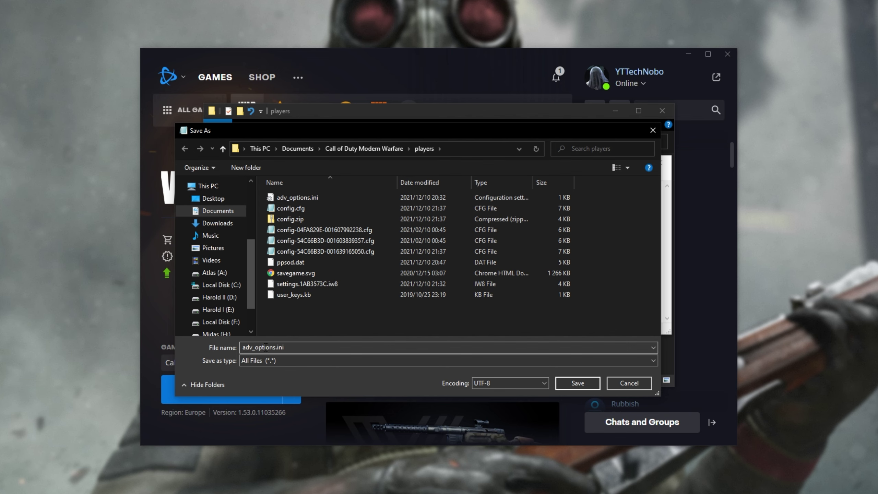
left_click(581, 382)
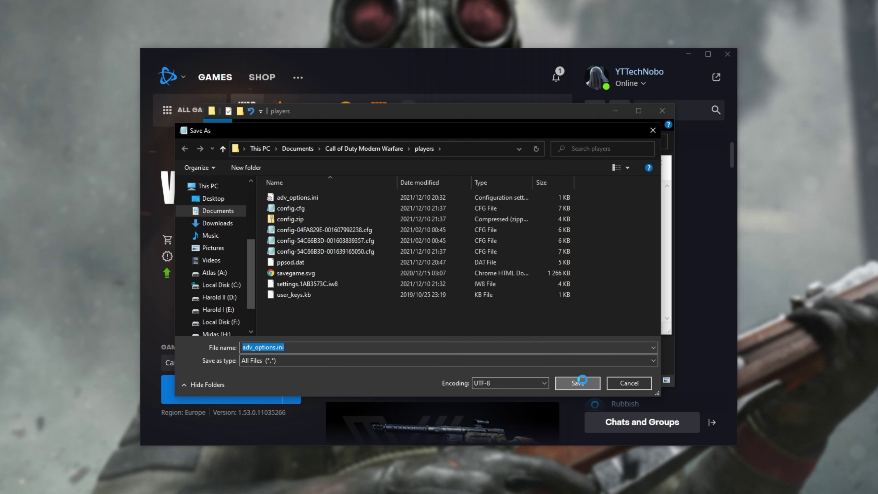
left_click(464, 242)
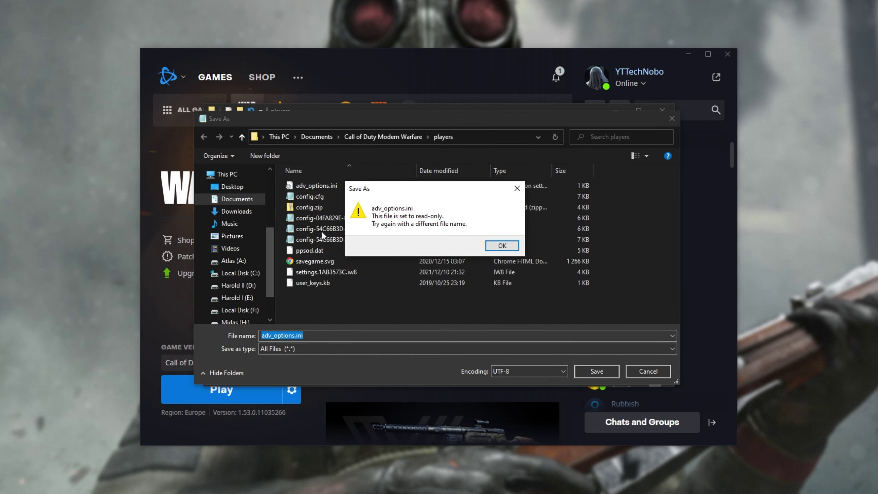
left_click(504, 245)
left_click(671, 119)
Step: Clear the Read-only attribute of adv_options.ini in its file properties and apply it
left_click(526, 109)
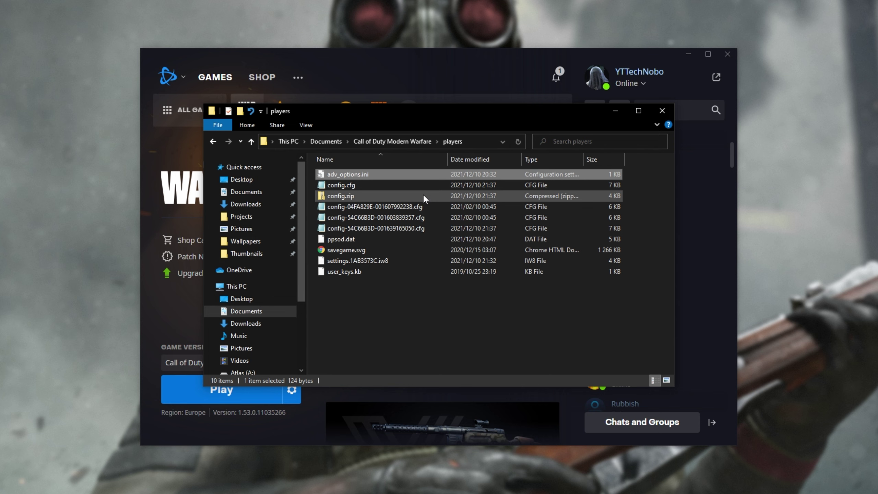
right_click(402, 176)
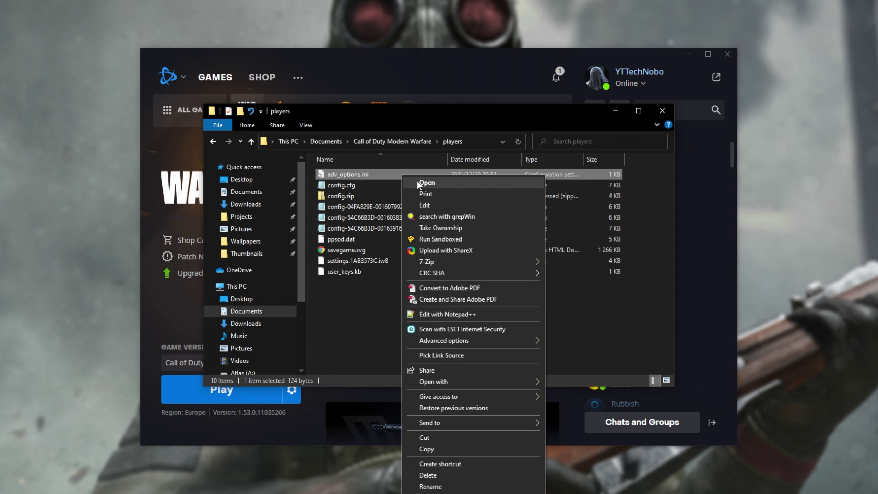
left_click(495, 486)
left_click_drag(465, 186, 406, 127)
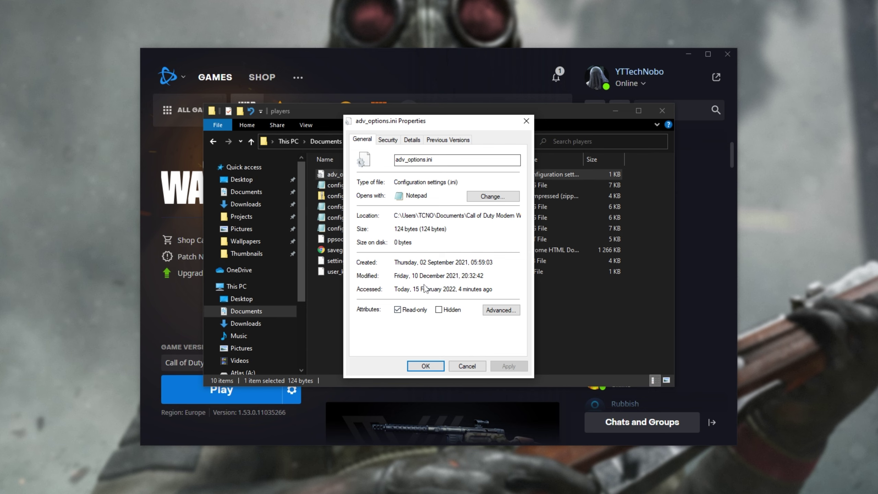
left_click(413, 311)
left_click(509, 366)
Step: Save the edited adv_options.ini in Notepad and turn its Read-only attribute back on
key("alt+Tab")
left_click(613, 163)
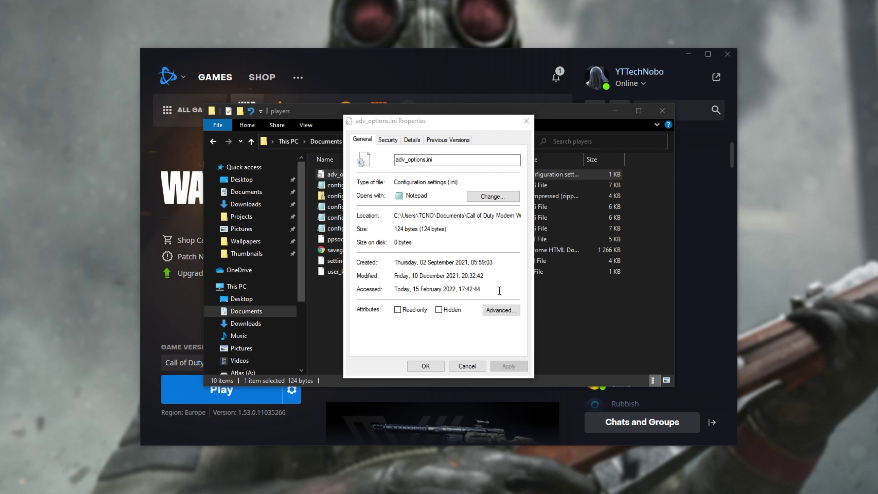
left_click(414, 309)
left_click(508, 366)
left_click(425, 366)
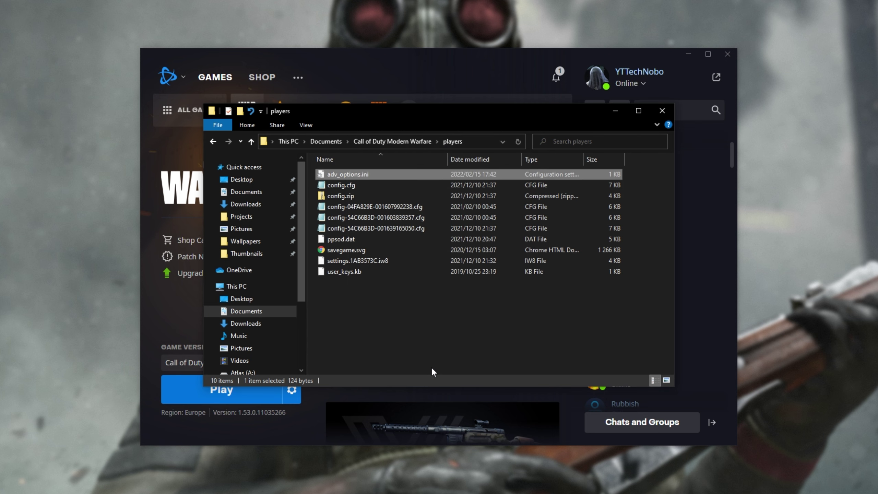
Step: Close the players folder window
left_click(449, 262)
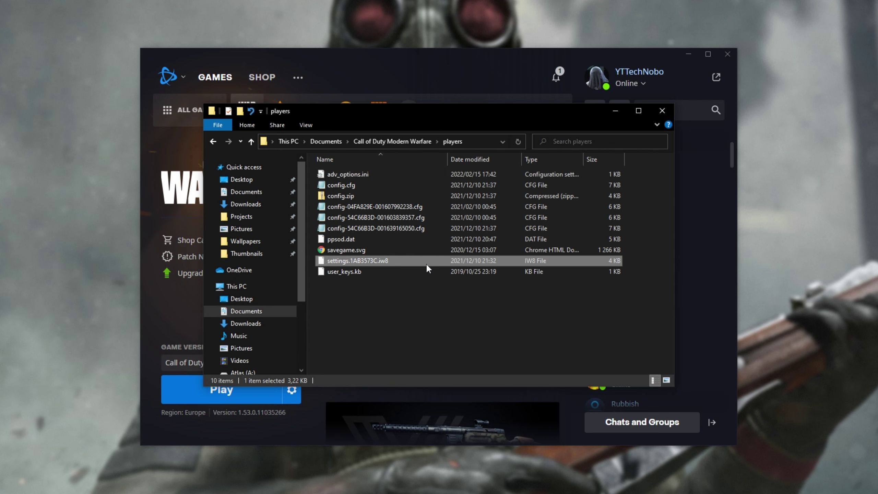
left_click(549, 347)
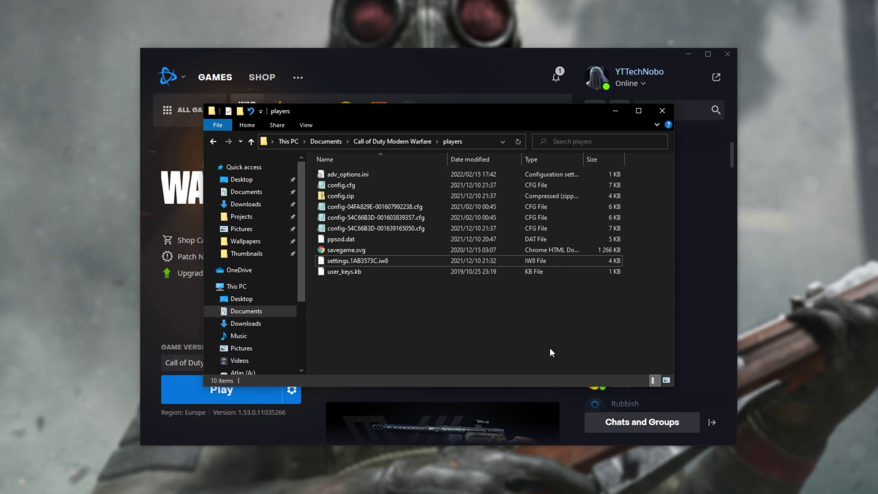
left_click(658, 115)
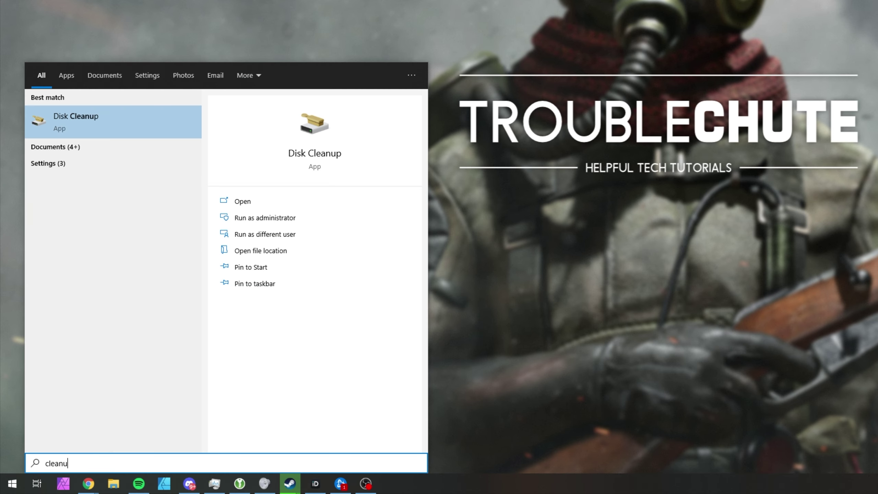
Step: Run Disk Cleanup as administrator for drive C: and include Temporary Internet Files in the deletion
left_click(357, 217)
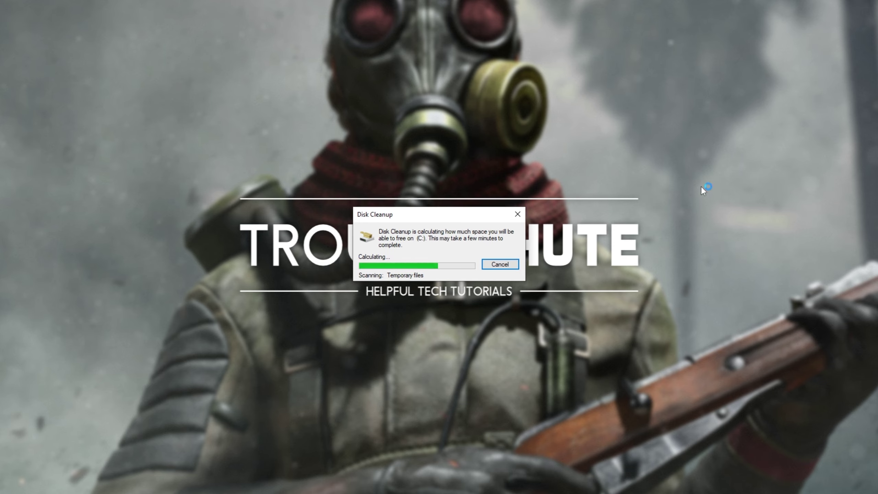
left_click_drag(351, 100, 411, 149)
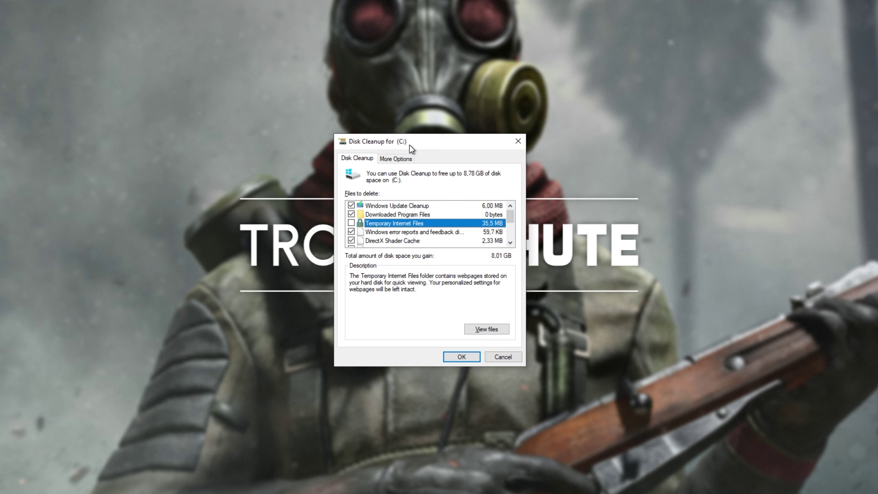
double_click(463, 224)
Step: Review the remaining Disk Cleanup categories, including Recycle Bin and Thumbnails, and confirm deleting the ticked files with Thumbnails left out
scroll(499, 214, "down", 2)
scroll(499, 214, "up", 1)
scroll(498, 213, "down", 1)
left_click(391, 224)
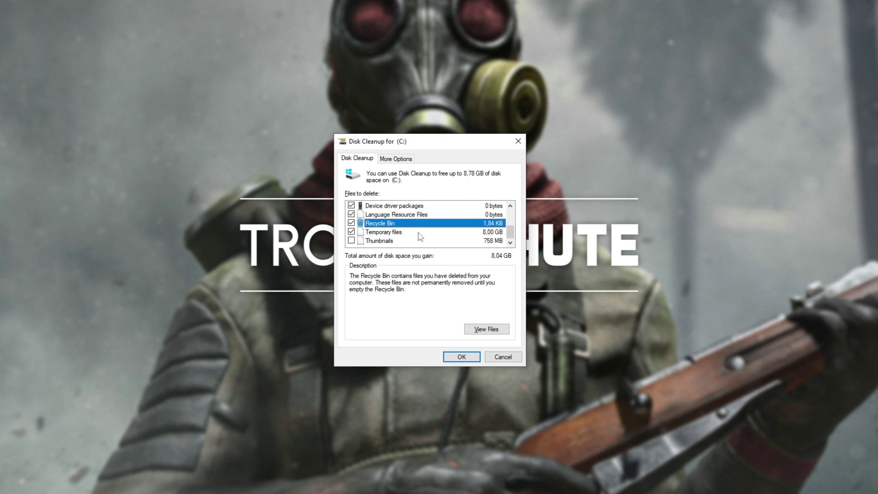
left_click(414, 243)
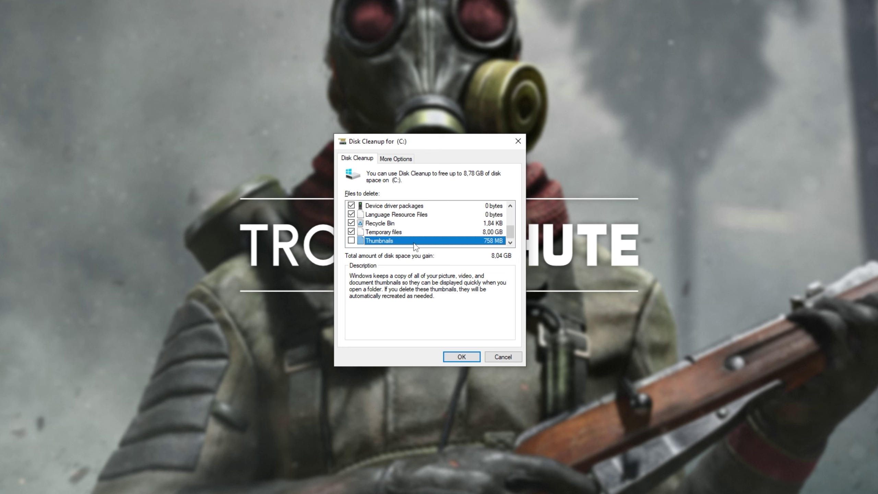
key("Return")
left_click(453, 247)
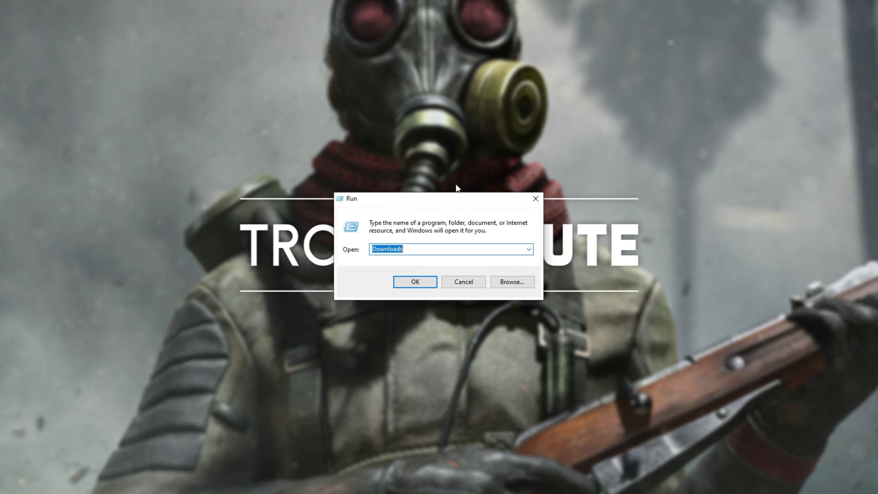
Step: Open the %temp% folder through Run and permanently delete everything in it
type("%temp%")
key("Return")
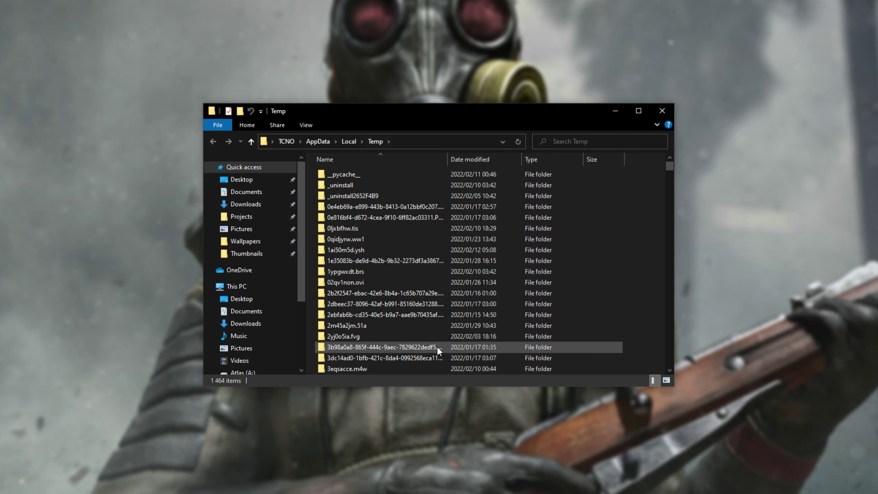
left_click(558, 214)
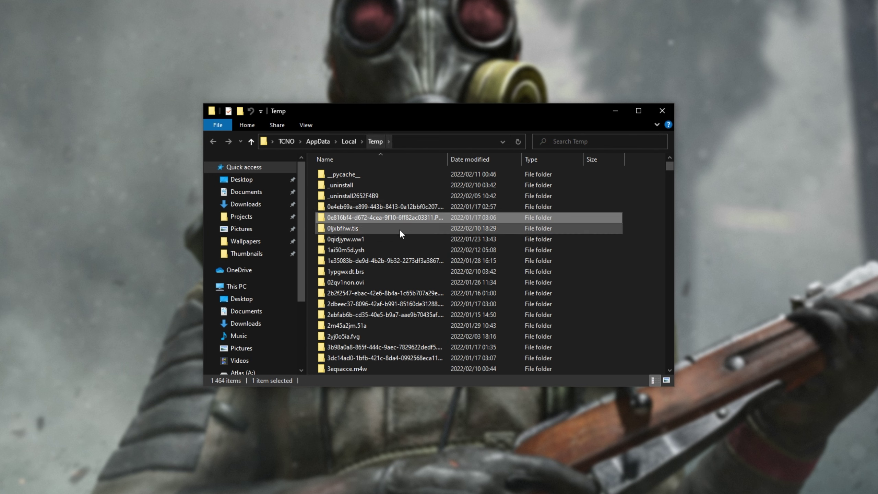
key("ctrl+a")
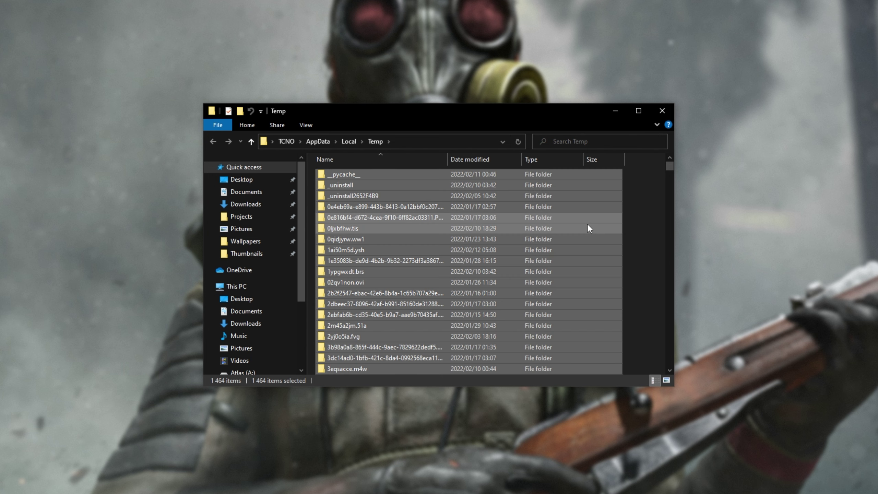
key("shift+Delete")
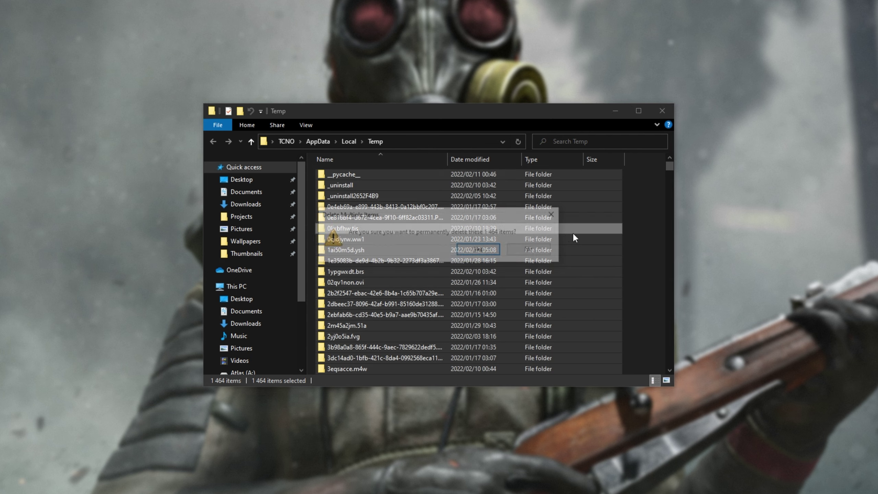
left_click(491, 253)
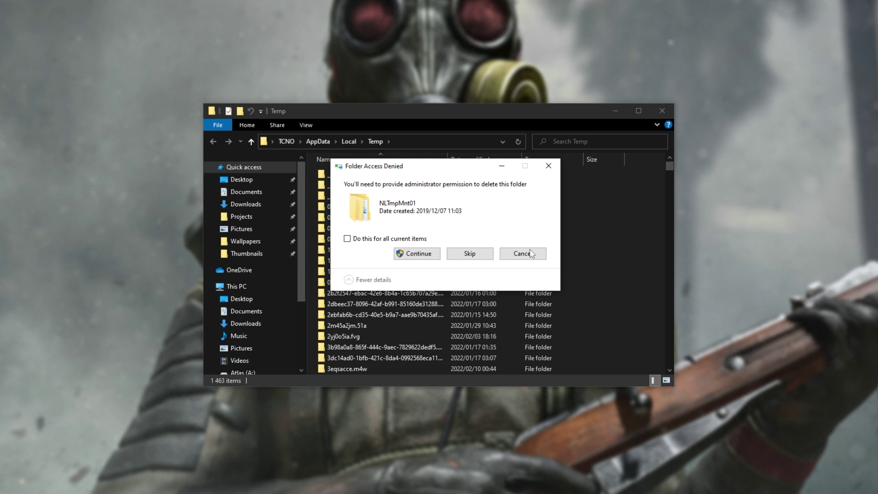
Step: Grant administrator permission for the Temp deletion, skip all files in use, and stop the remaining deletion
left_click(417, 254)
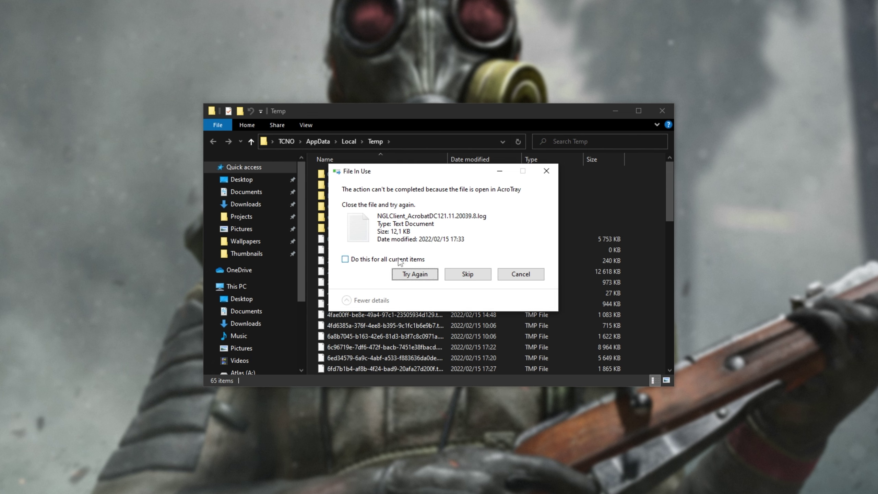
left_click(400, 259)
left_click(459, 275)
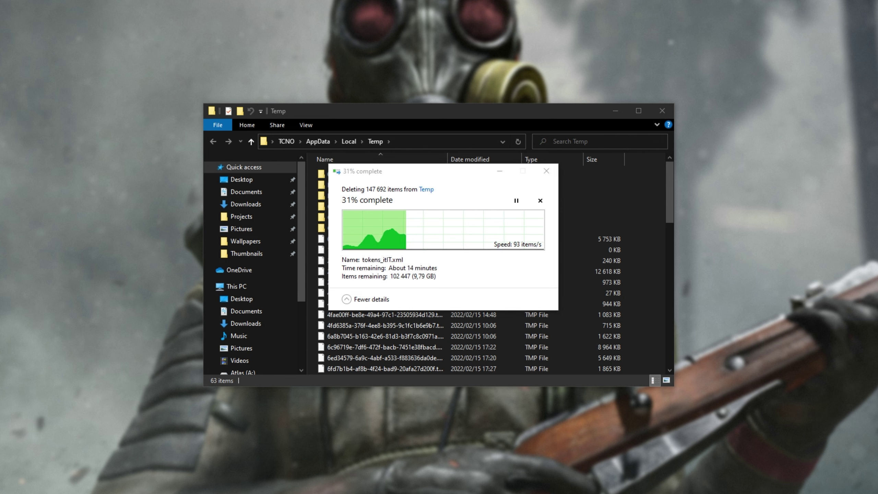
left_click(539, 200)
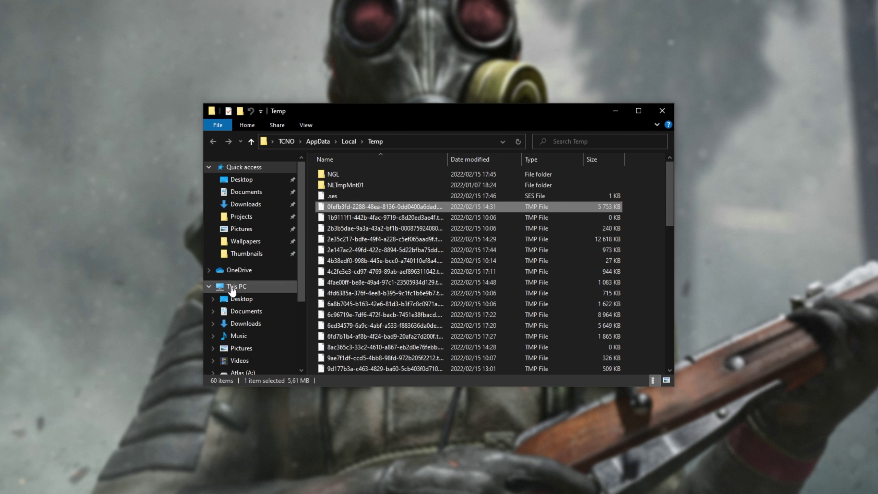
Step: Browse to the Temp folder inside Windows on Local Disk (C:)
left_click(231, 287)
double_click(465, 276)
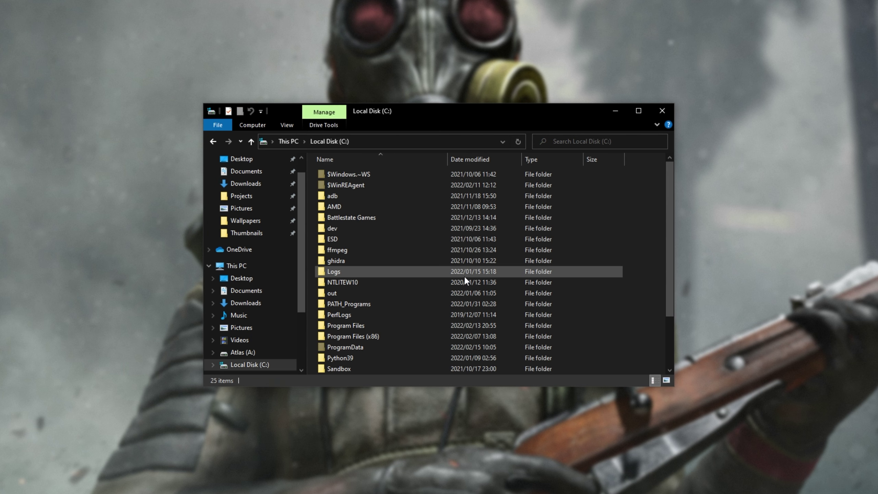
scroll(415, 300, "down", 2)
double_click(394, 325)
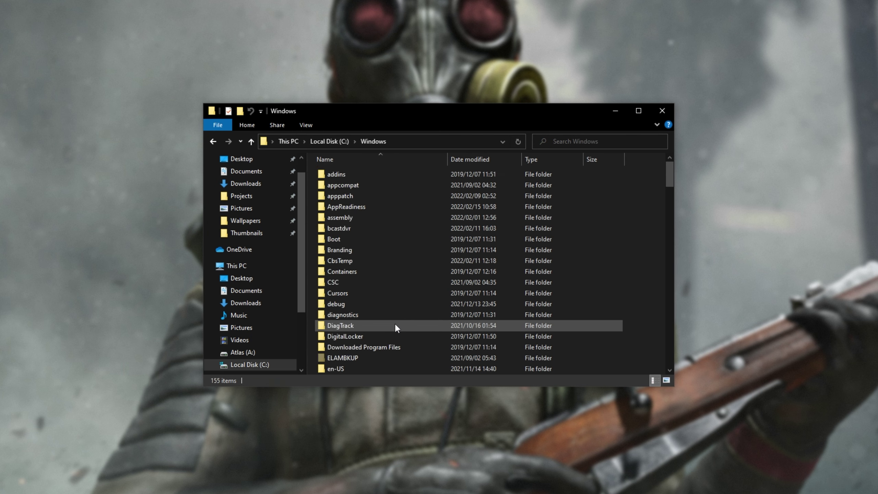
scroll(380, 262, "down", 20)
left_click(366, 193)
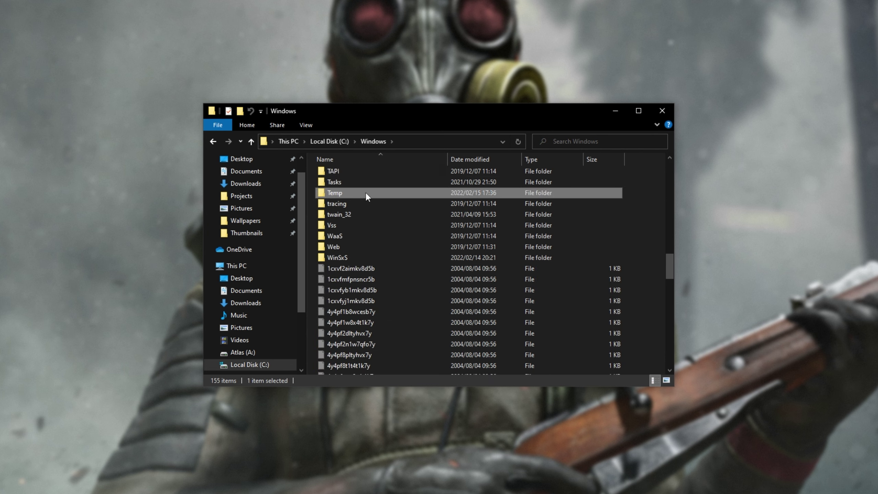
double_click(365, 192)
Step: Permanently delete everything in the Windows Temp folder, granting administrator permission and skipping all files in use
key("ctrl+a")
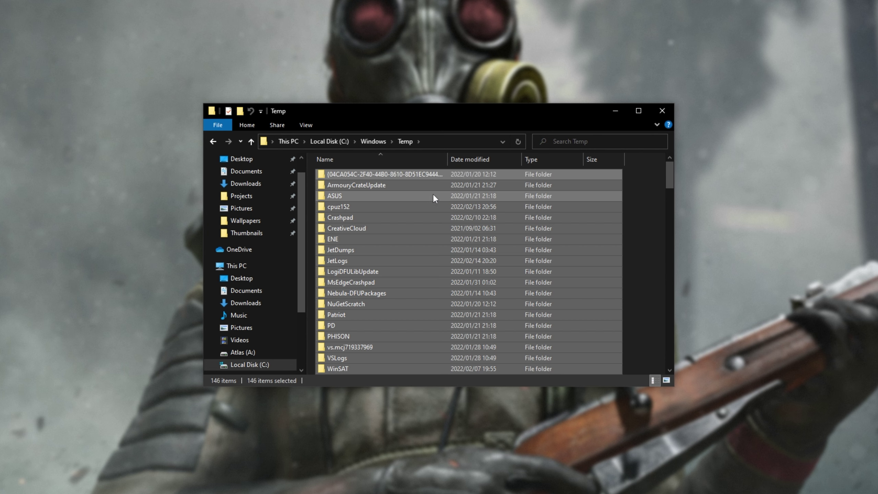
key("shift+Delete")
key("Return")
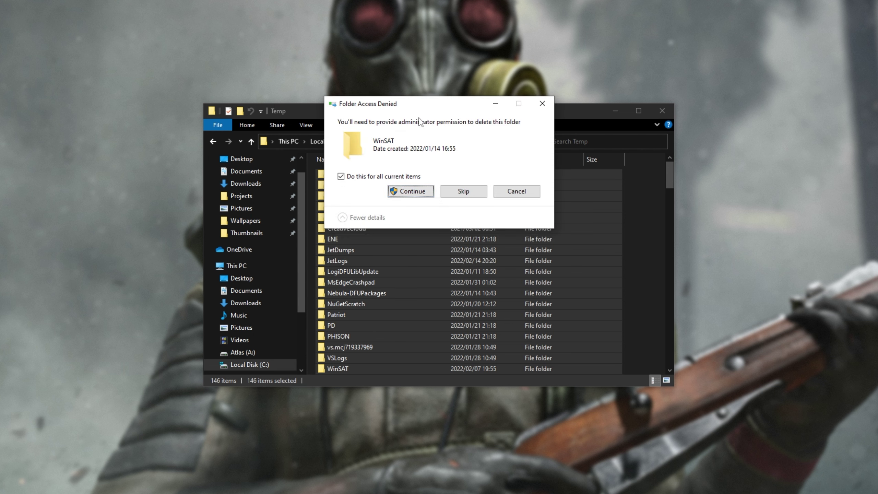
left_click(430, 238)
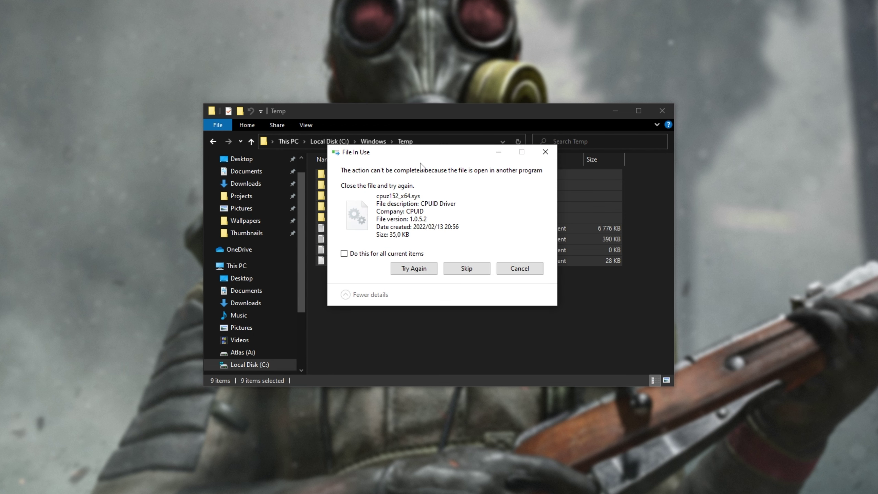
left_click(408, 252)
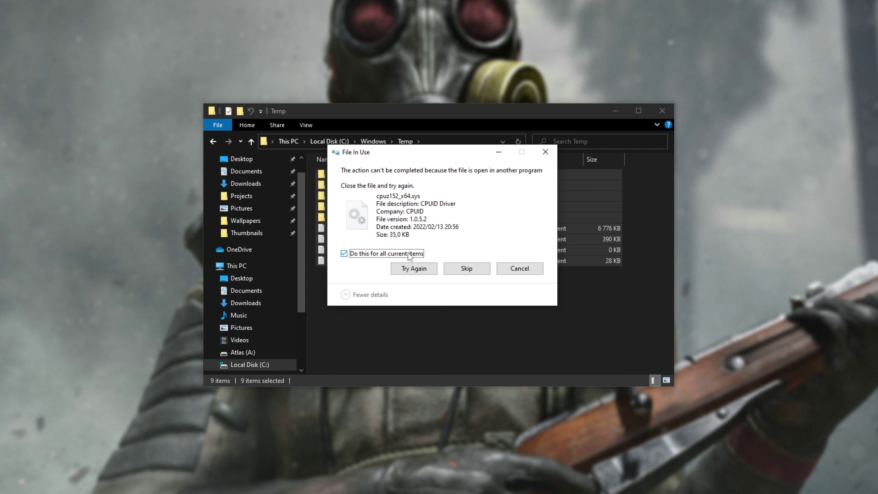
left_click(469, 270)
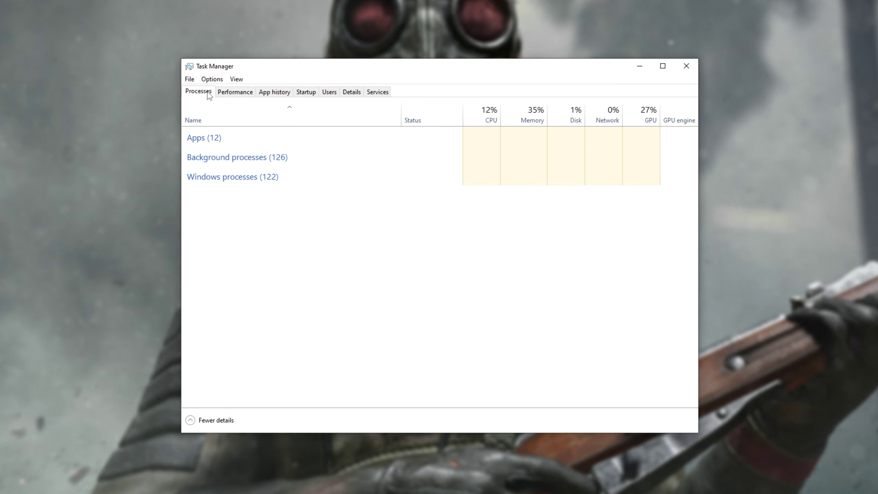
Step: Look at the End task option for Battle.net in Task Manager's running apps and dismiss it
left_click_drag(381, 66, 382, 60)
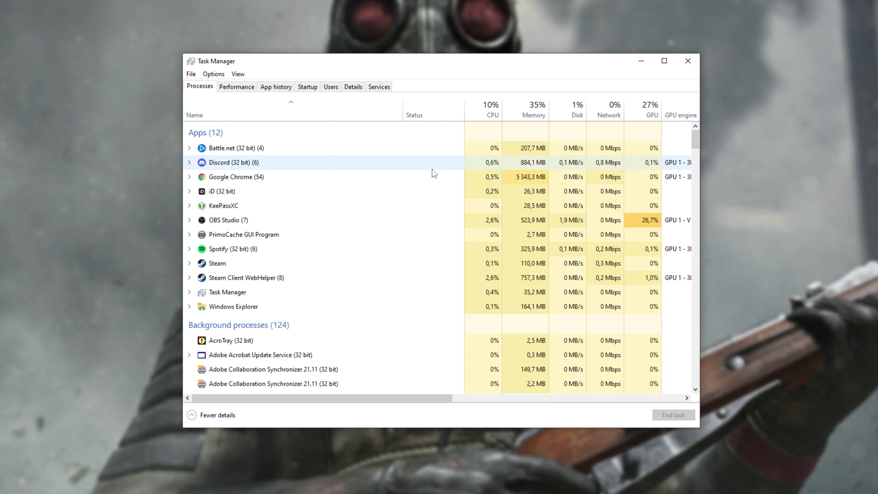
right_click(382, 153)
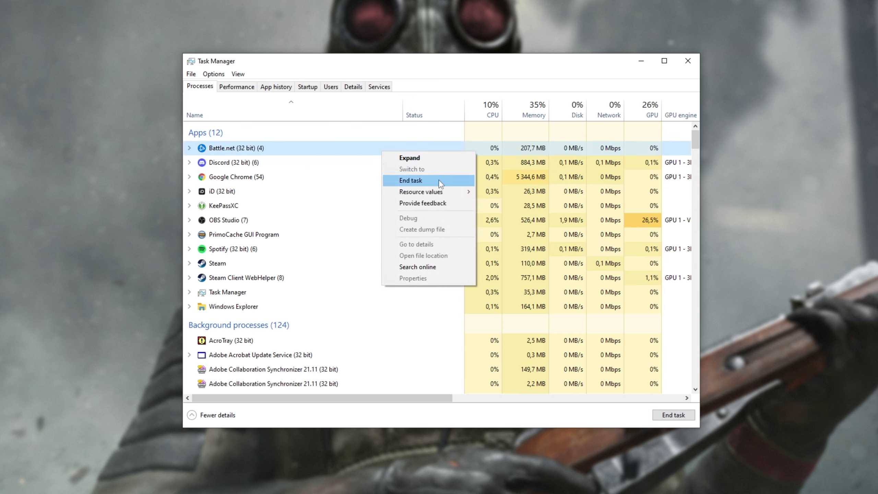
left_click(345, 178)
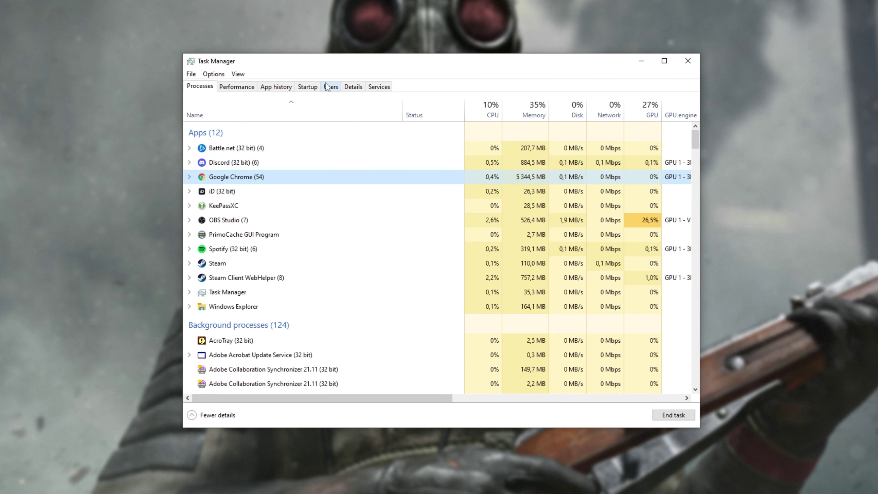
Step: Review Task Manager's startup apps, checking the actions available for f.lux and going through the enabled and disabled entries
left_click(315, 89)
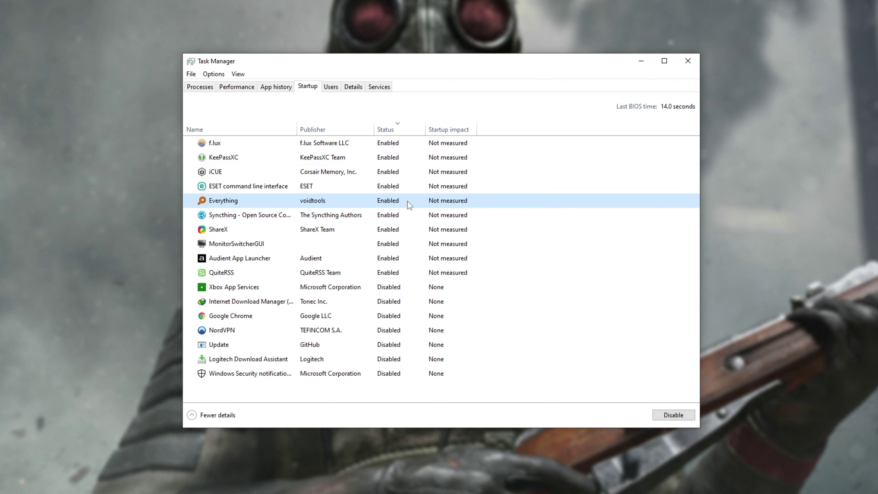
left_click(409, 224)
right_click(388, 143)
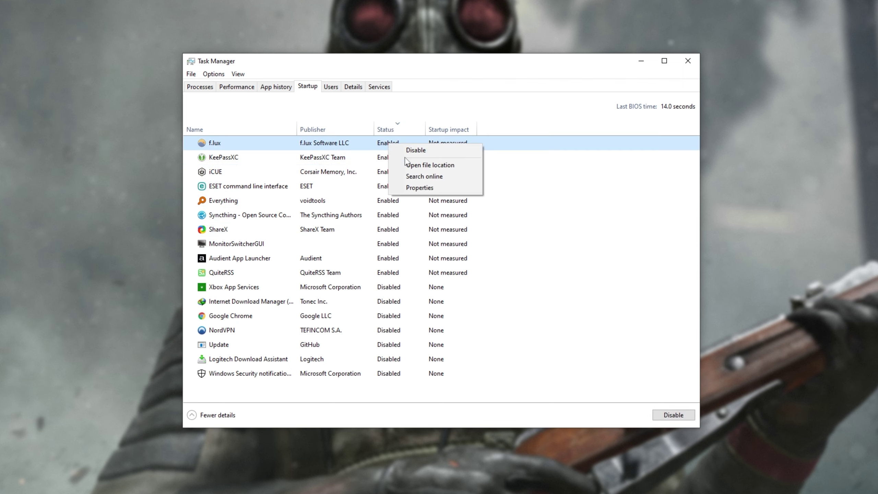
left_click(377, 172)
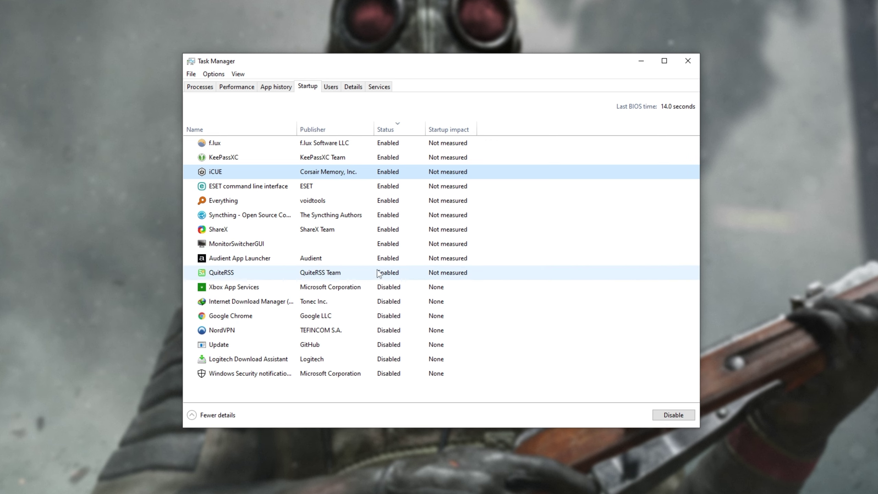
left_click(380, 287)
left_click(380, 301)
left_click(382, 330)
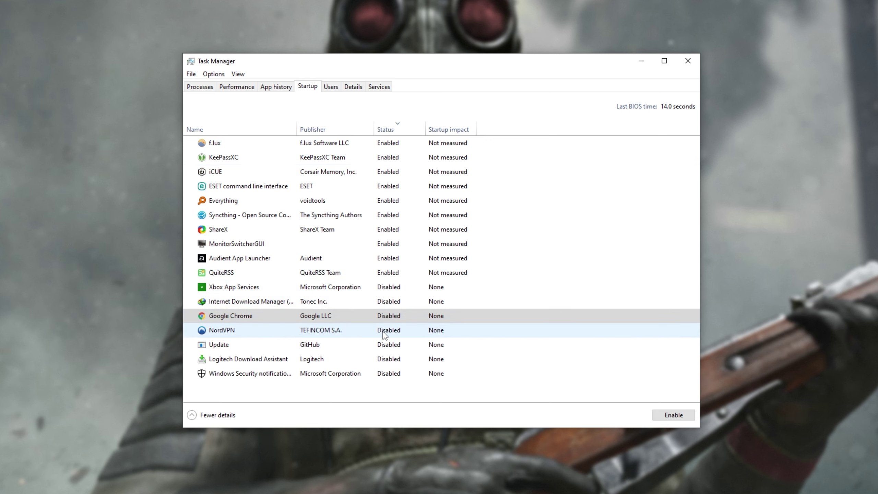
left_click(384, 344)
left_click(387, 359)
left_click(390, 373)
left_click(389, 200)
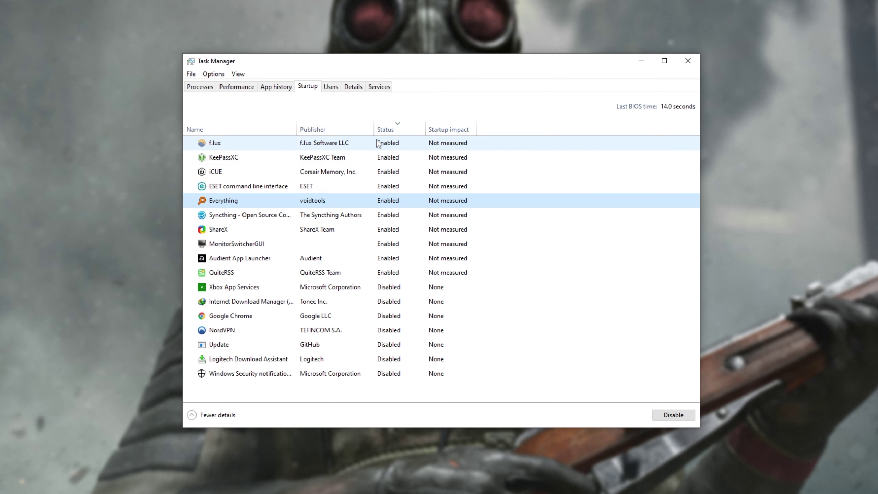
Step: Open the Services console from Task Manager and try the Manual startup type for the TCNO Minecraft Feed service
left_click(379, 86)
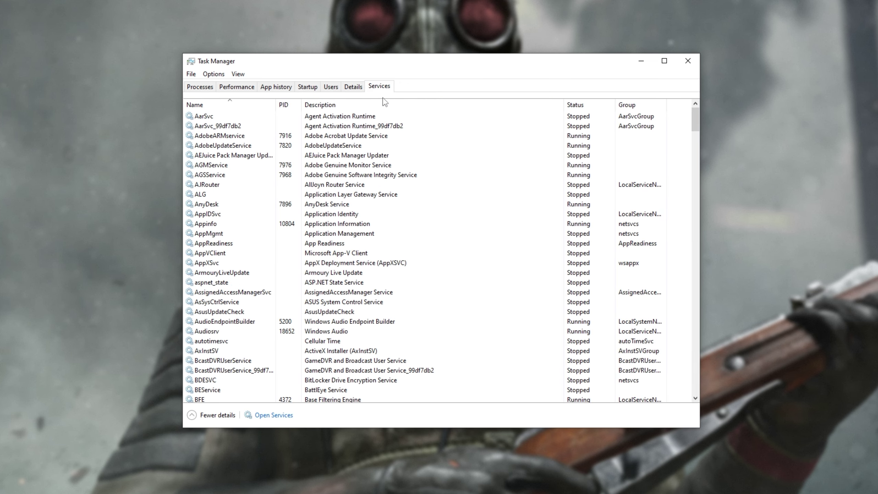
left_click(277, 414)
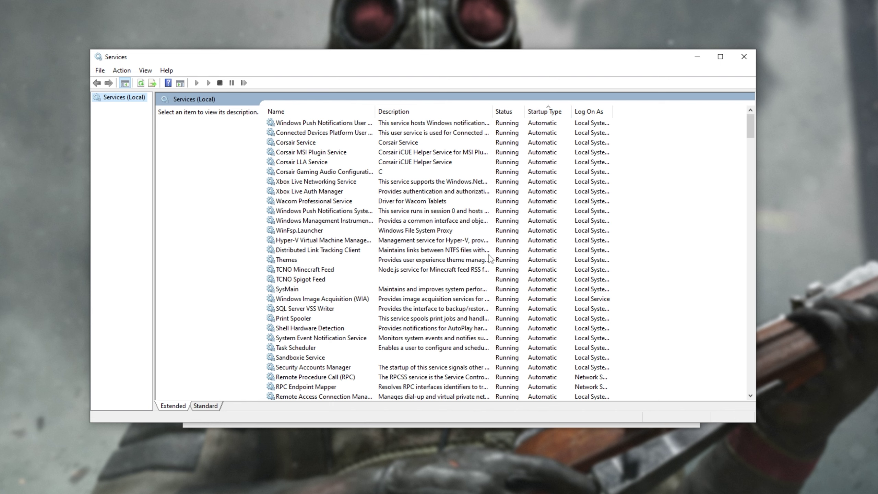
double_click(496, 269)
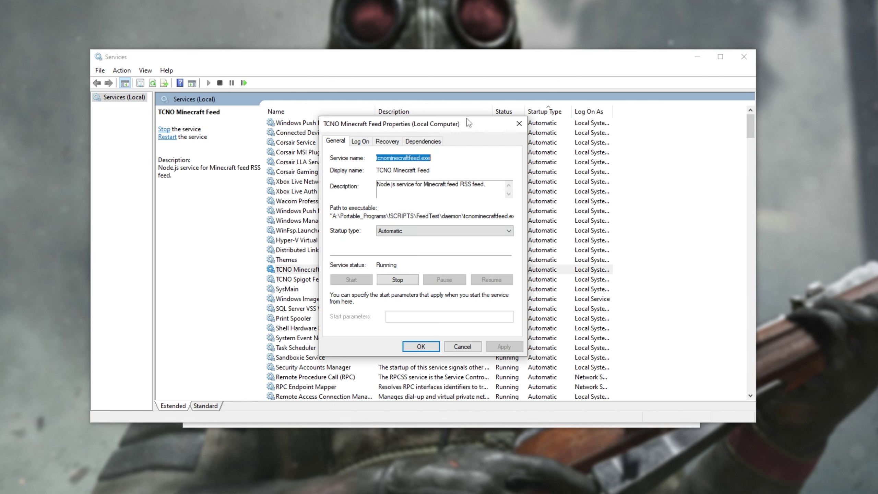
left_click(401, 235)
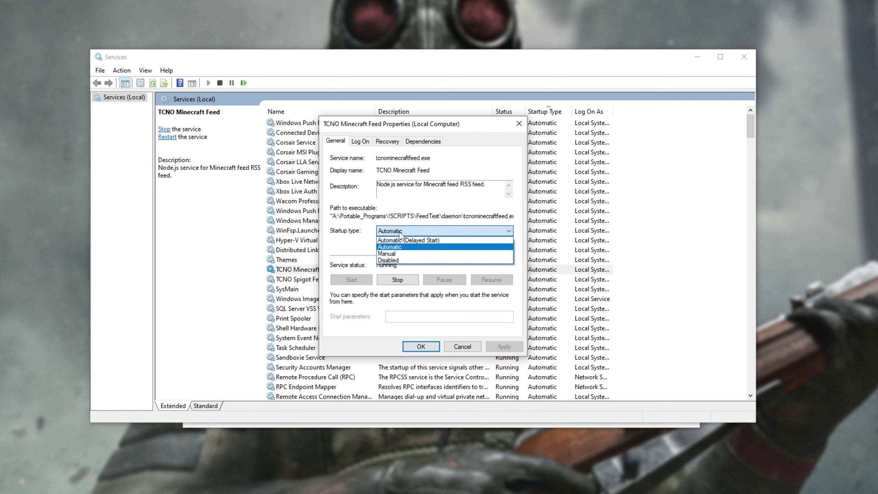
left_click(407, 256)
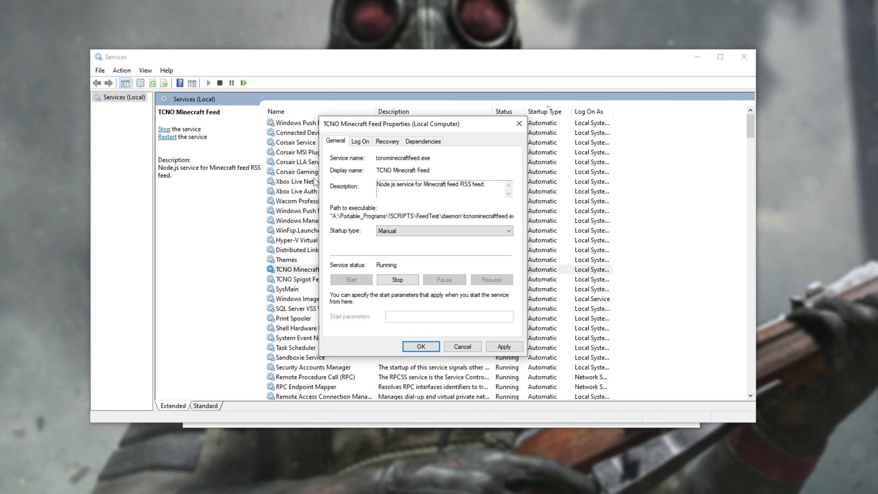
Step: Set the TCNO Minecraft Feed service's startup type to Automatic, apply it and close its properties
left_click(419, 236)
left_click(419, 247)
left_click(504, 346)
left_click(430, 350)
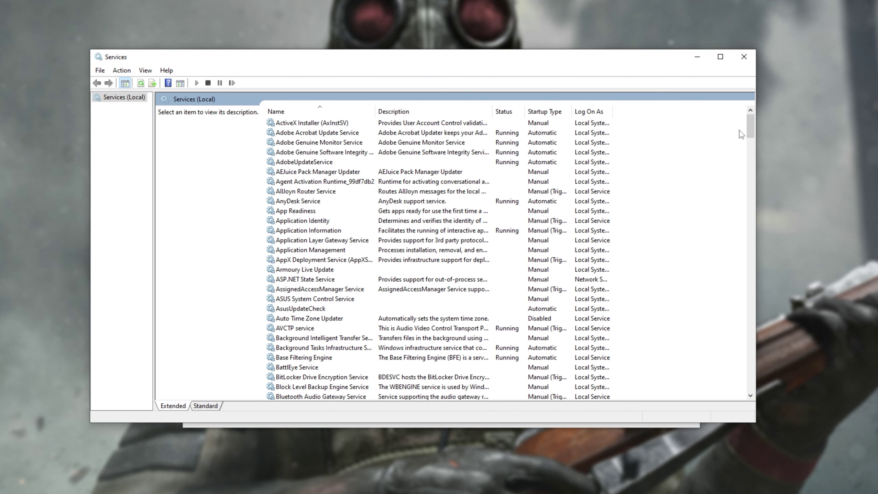
Step: Close the Services console and check the startup impact of the startup apps in Task Manager
left_click(746, 65)
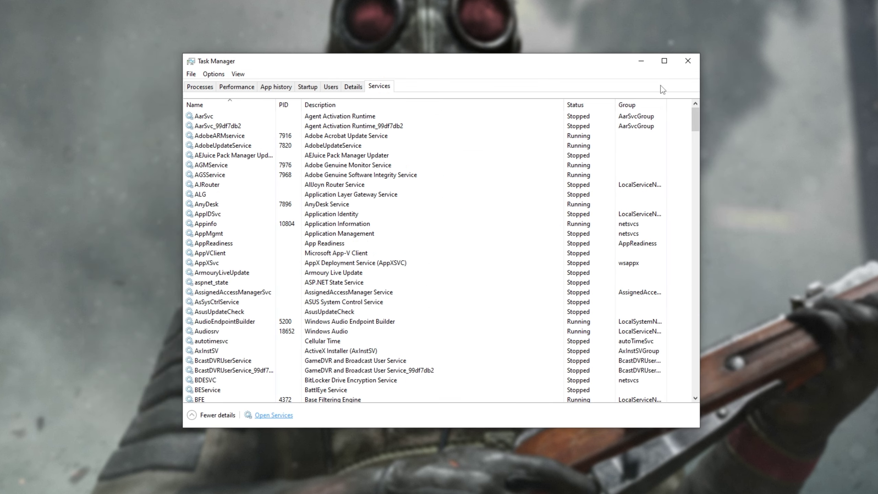
left_click(307, 86)
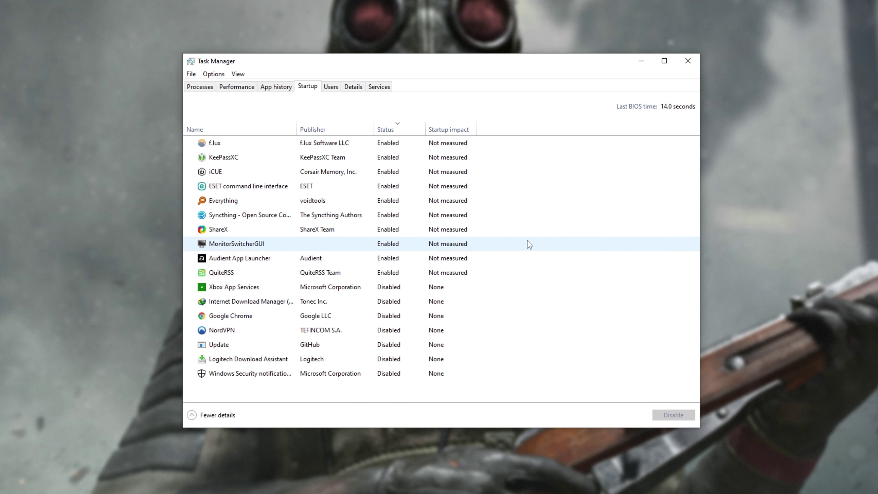
mouse_move(468, 230)
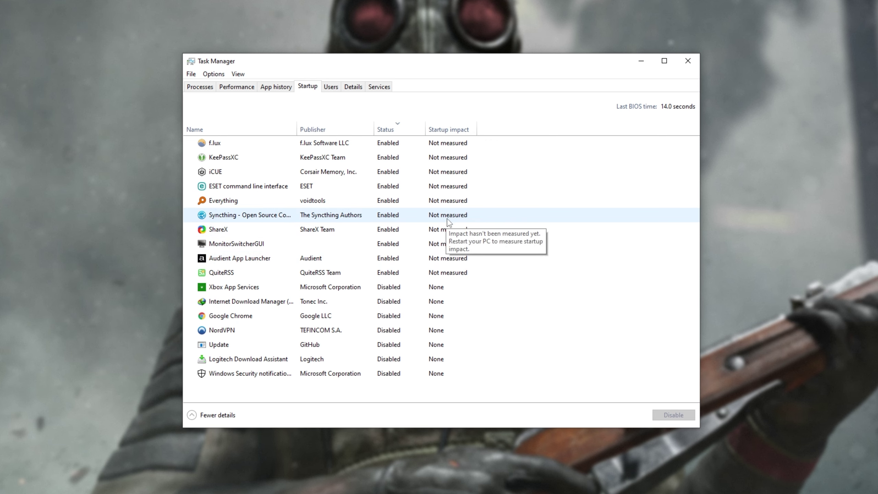
Step: Minimize Task Manager and switch to Battle.net
left_click(641, 62)
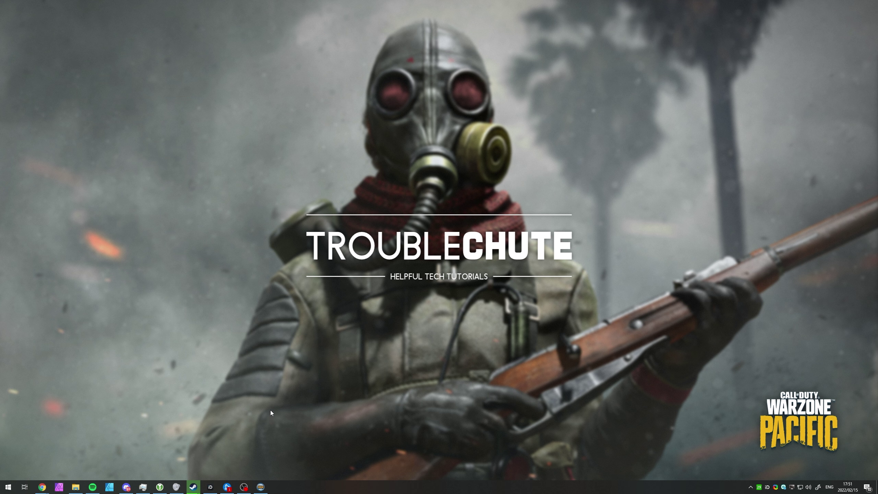
left_click(227, 487)
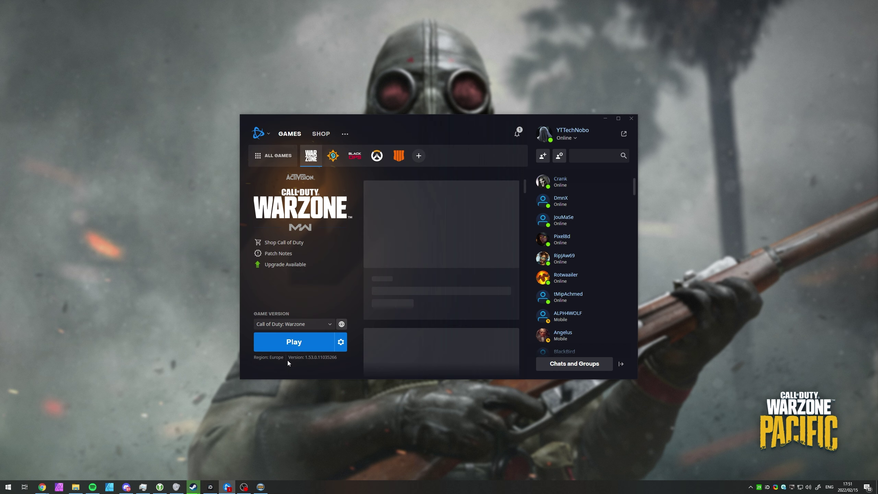
Step: Launch Call of Duty: Warzone from Battle.net
left_click(309, 341)
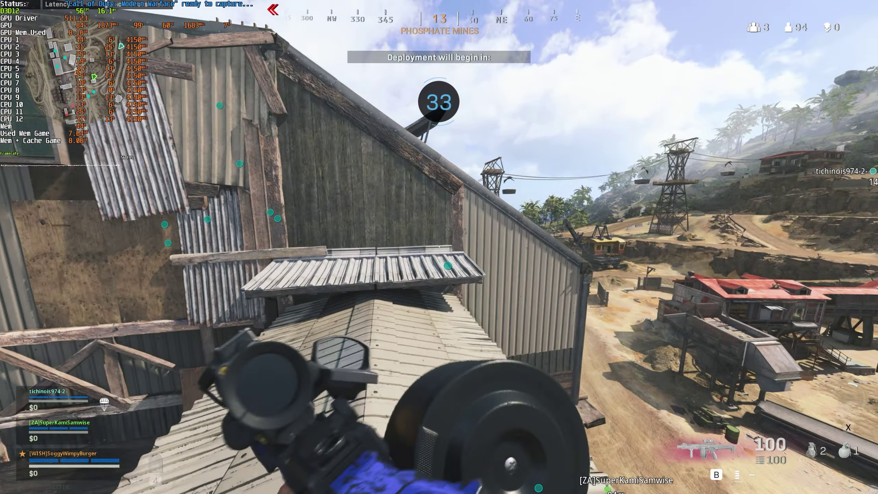
key("w")
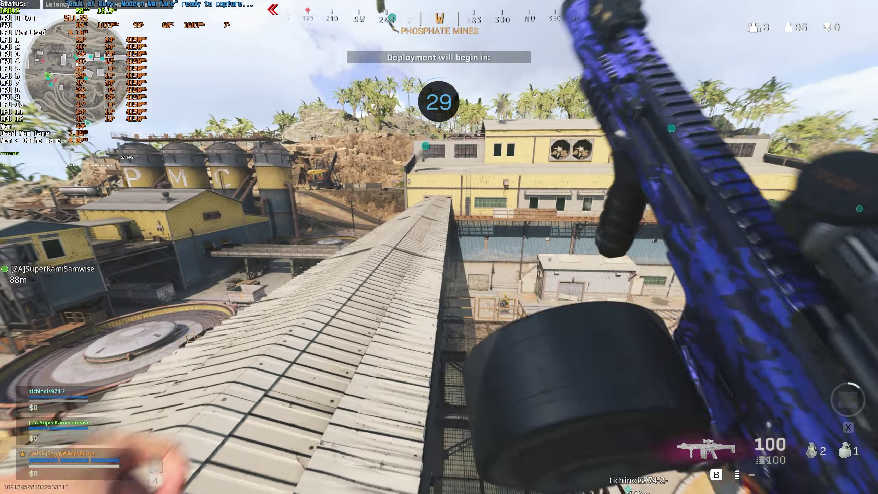
key("w")
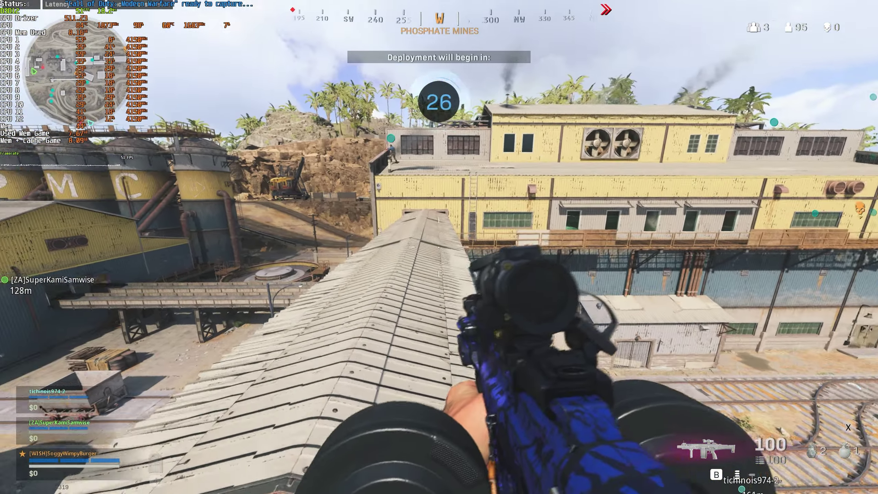
key("w")
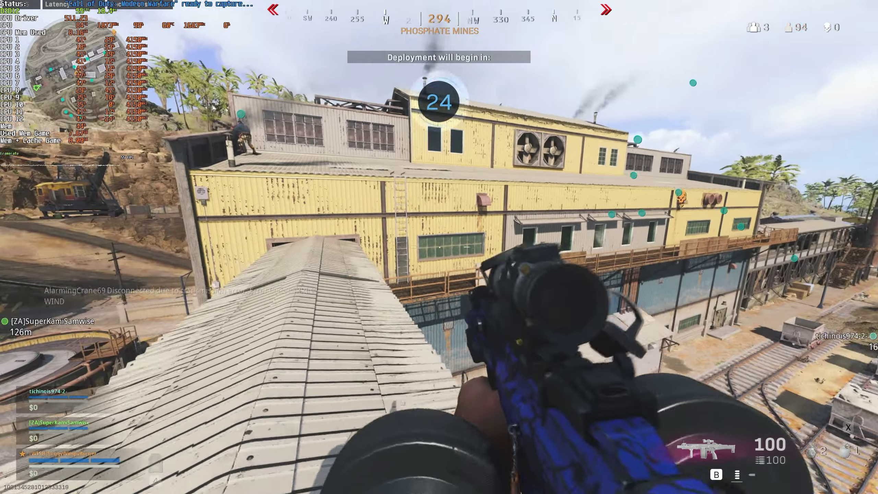
key("w")
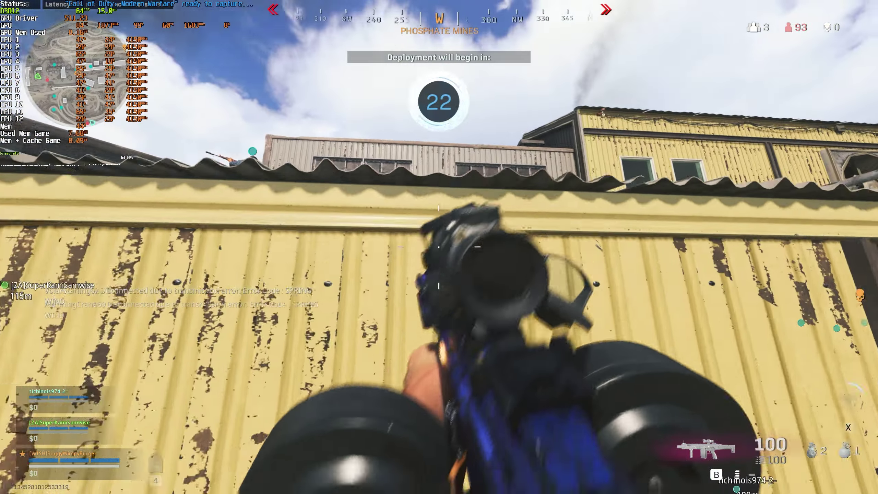
key("w")
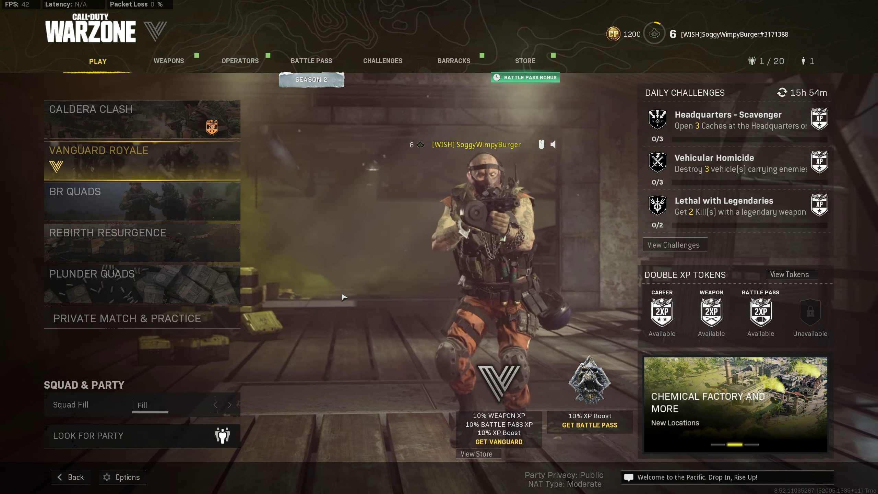
Step: Open the game's graphics display options and choose Fullscreen Borderless as the display mode
left_click(134, 478)
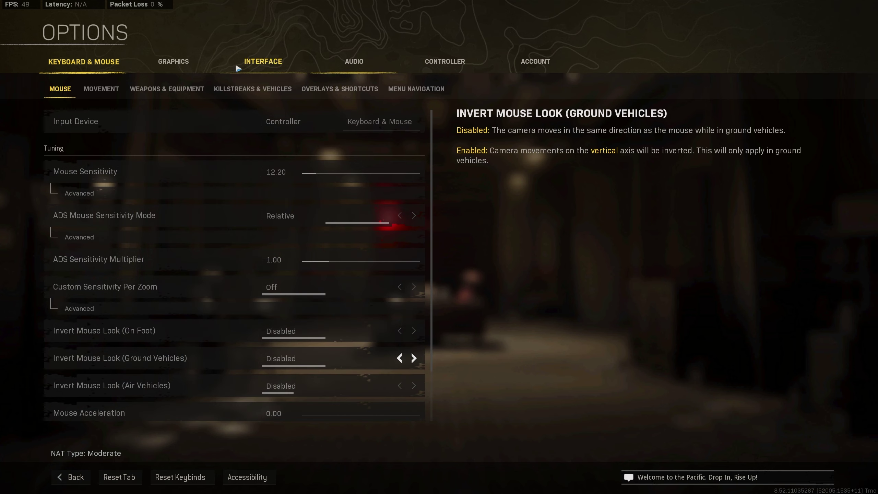
left_click(186, 67)
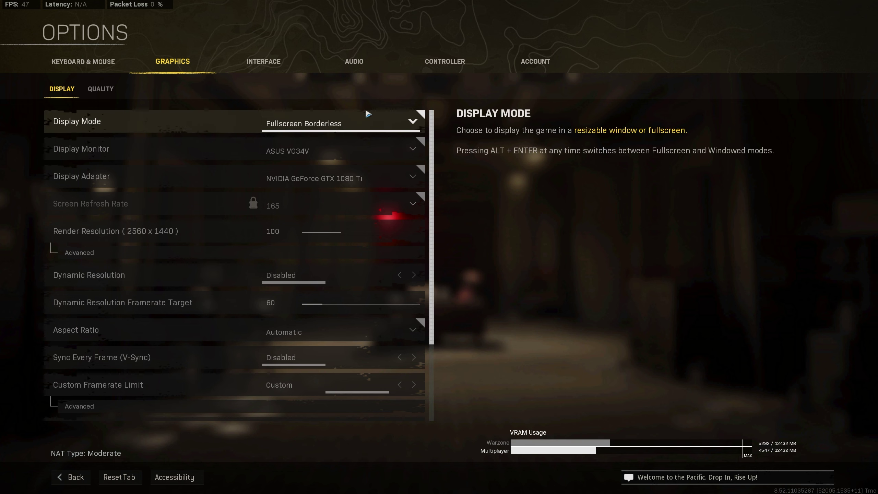
left_click(374, 128)
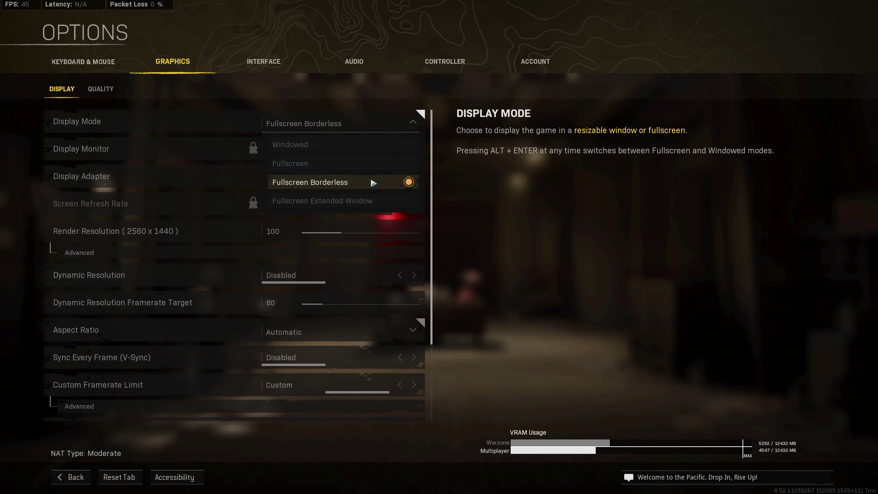
left_click(373, 183)
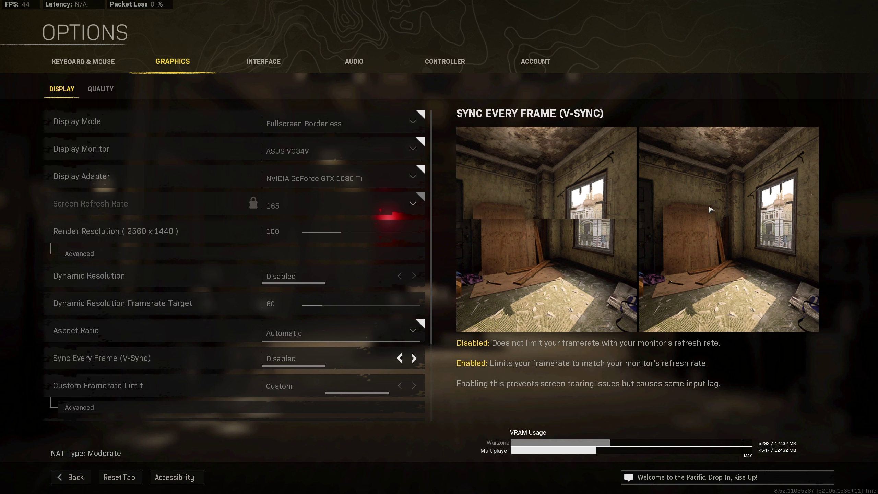
Step: Expand the advanced Custom Framerate Limit settings and check the gameplay, menu and out-of-focus limits
scroll(316, 384, "down", 1)
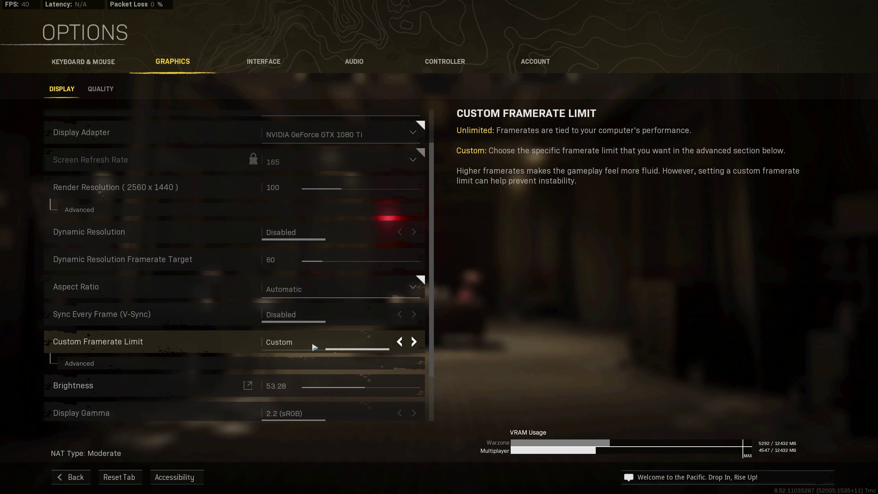
scroll(196, 355, "down", 1)
left_click(192, 342)
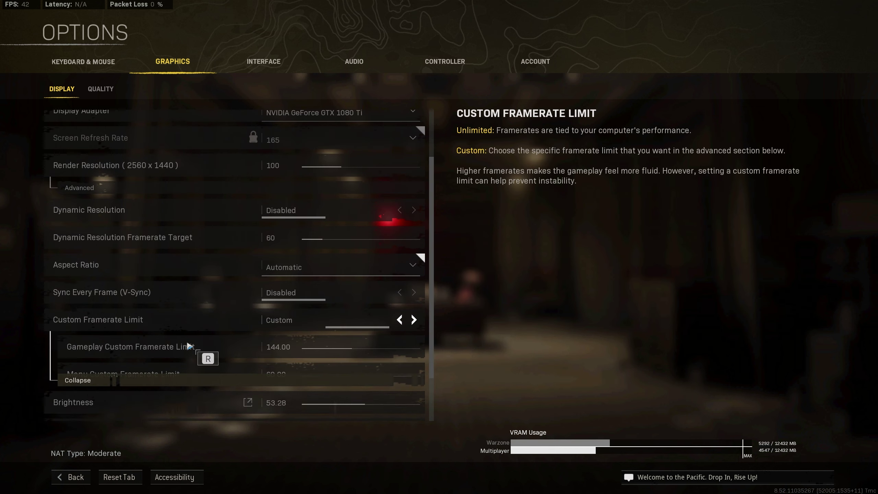
scroll(191, 345, "down", 1)
scroll(191, 345, "down", 1)
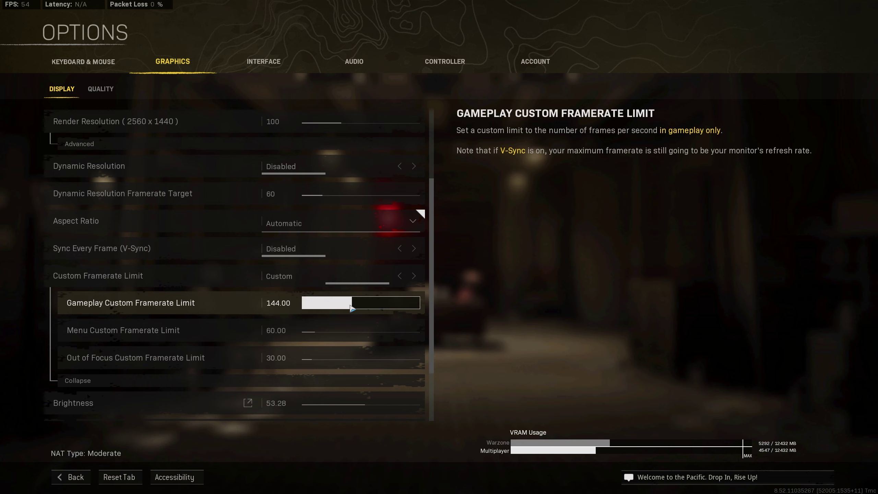
Step: Try Enabled + Boost for NVIDIA Reflex Low Latency, set it back to Enabled and apply the display settings
scroll(273, 345, "down", 3)
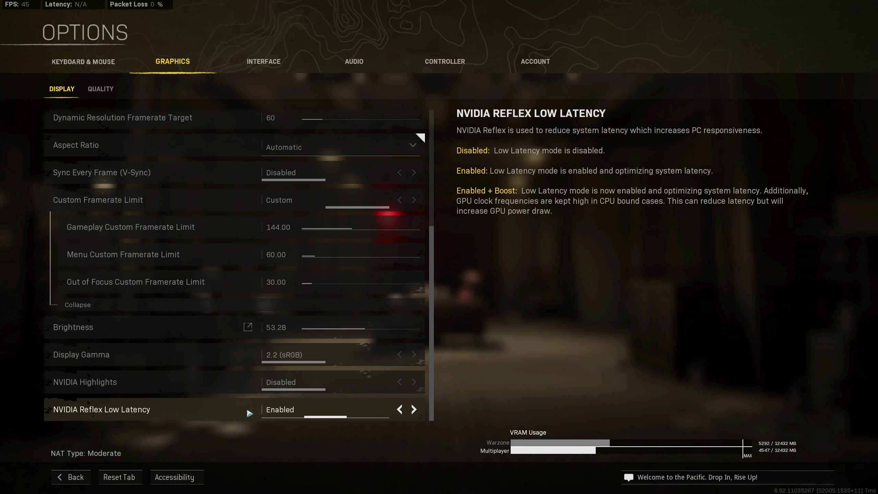
left_click(414, 410)
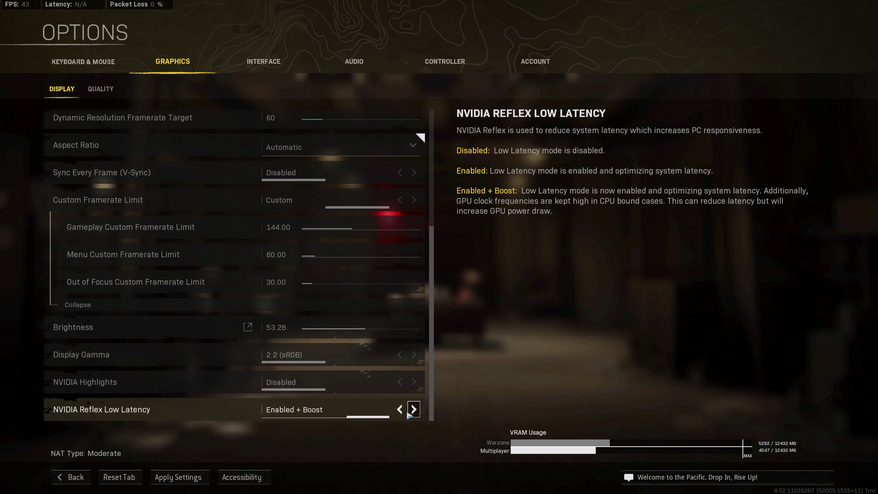
left_click(400, 410)
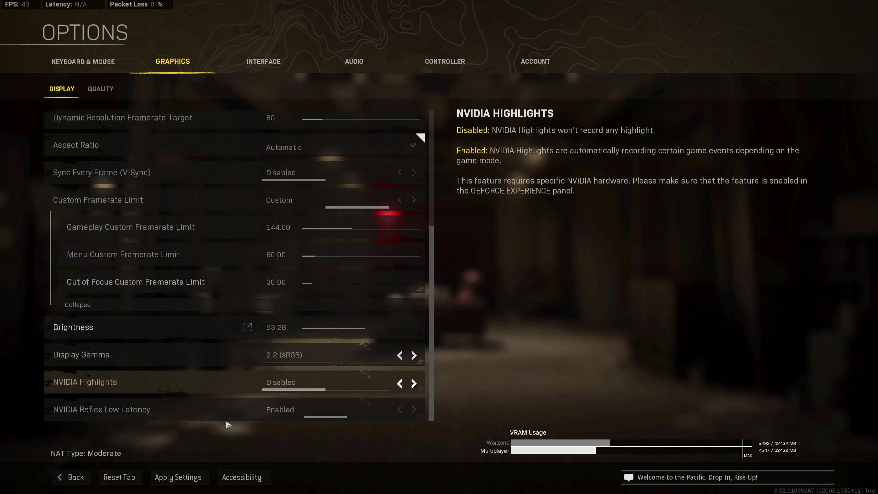
left_click(196, 479)
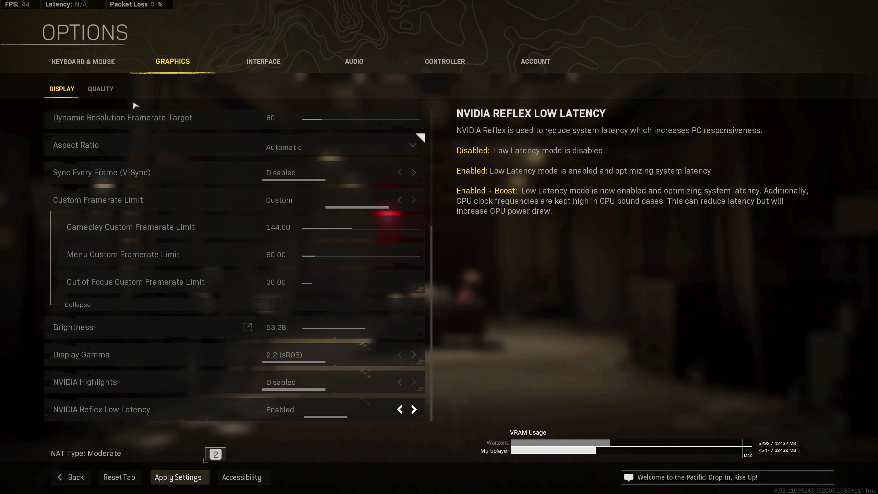
Step: Open the graphics quality options and review the Field of View settings
left_click(110, 93)
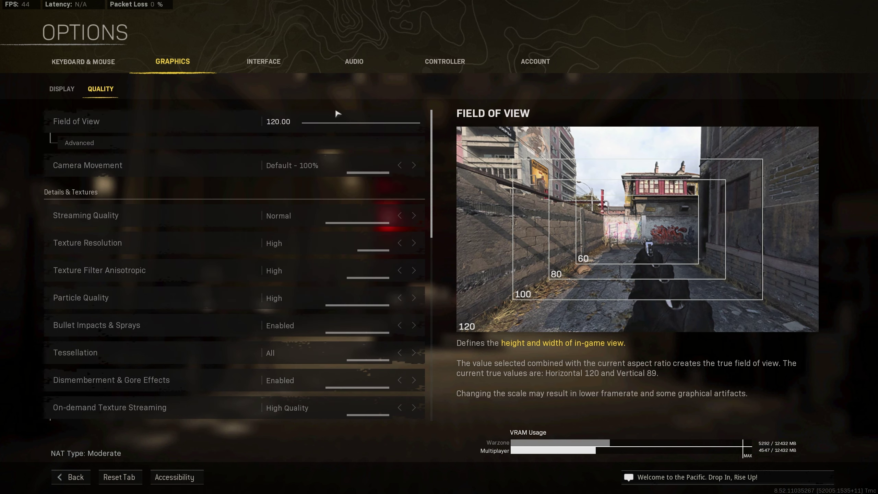
left_click(332, 142)
left_click(330, 168)
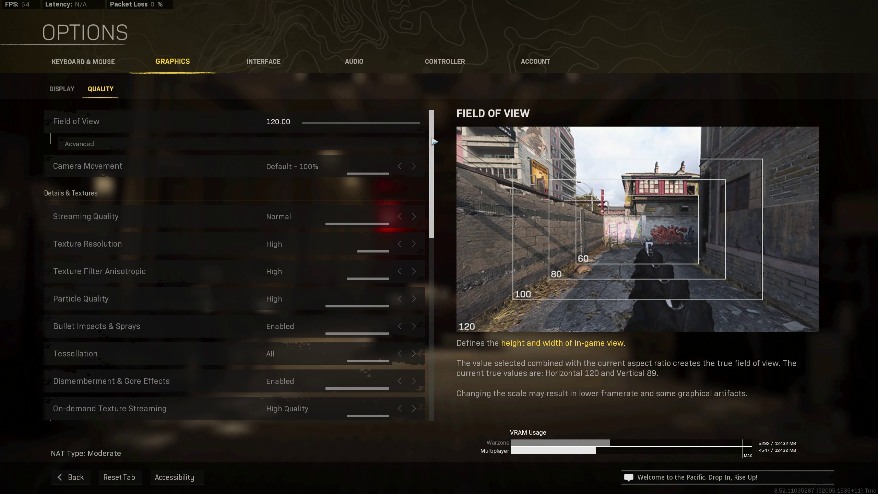
Step: Try the other Streaming Quality option under Details & Textures and return it to Normal
scroll(432, 143, "down", 3)
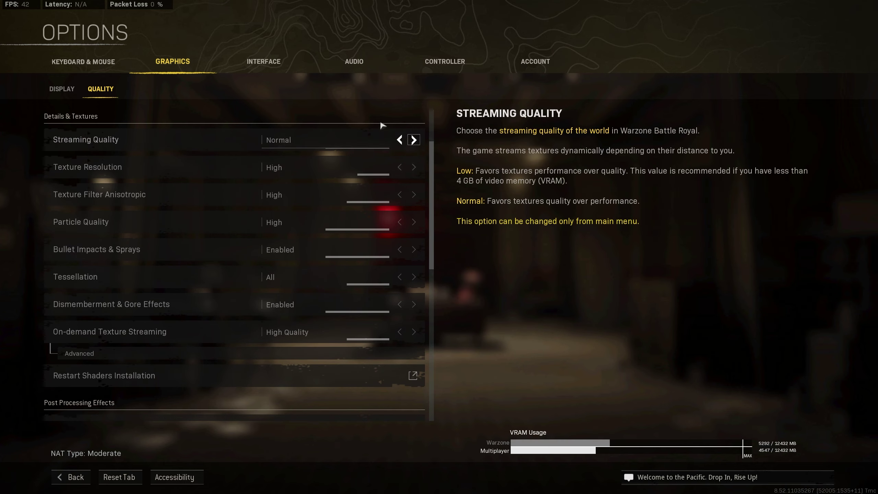
left_click_drag(430, 147, 429, 172)
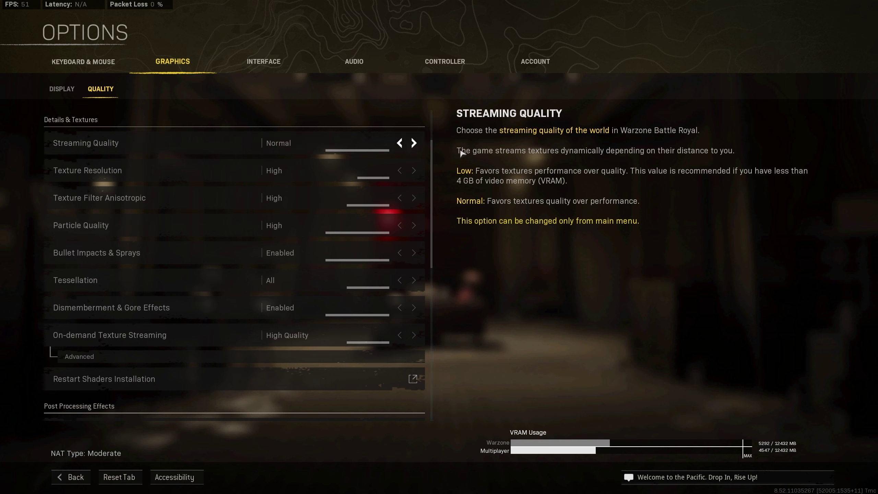
left_click(414, 143)
left_click(414, 143)
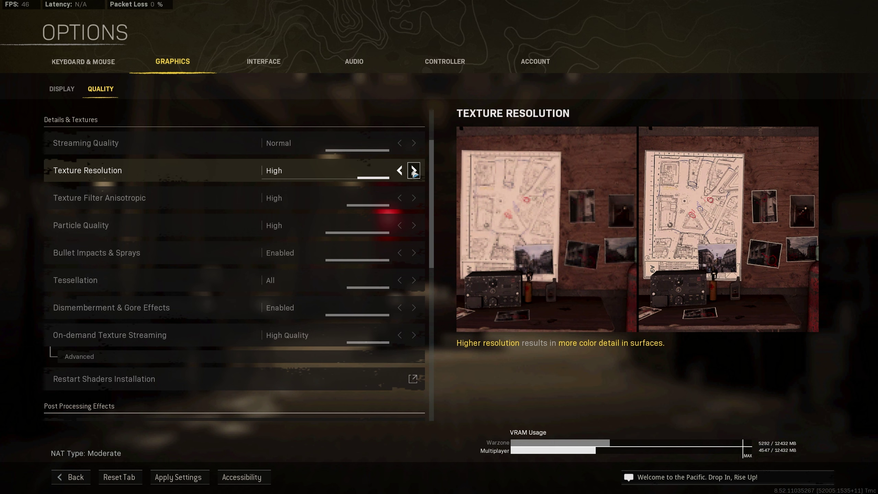
Step: Compare VRAM usage with Texture Resolution at Normal and Very Low, and return it to High
left_click(400, 170)
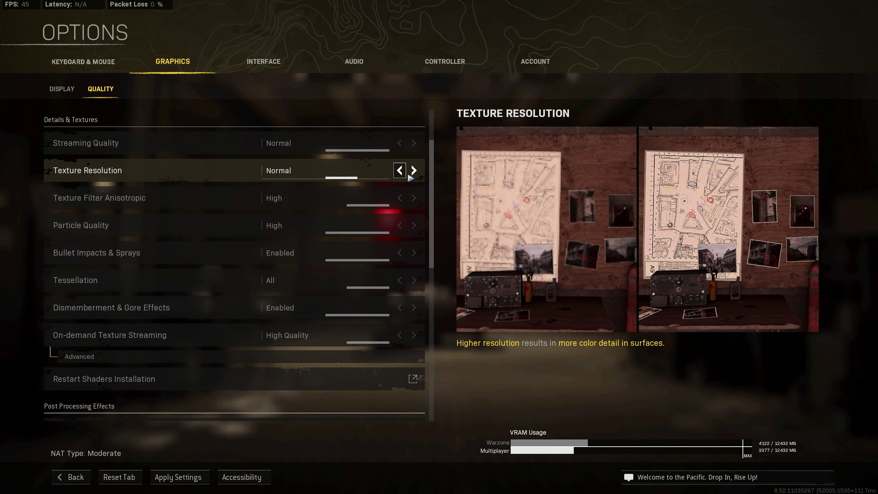
left_click(413, 174)
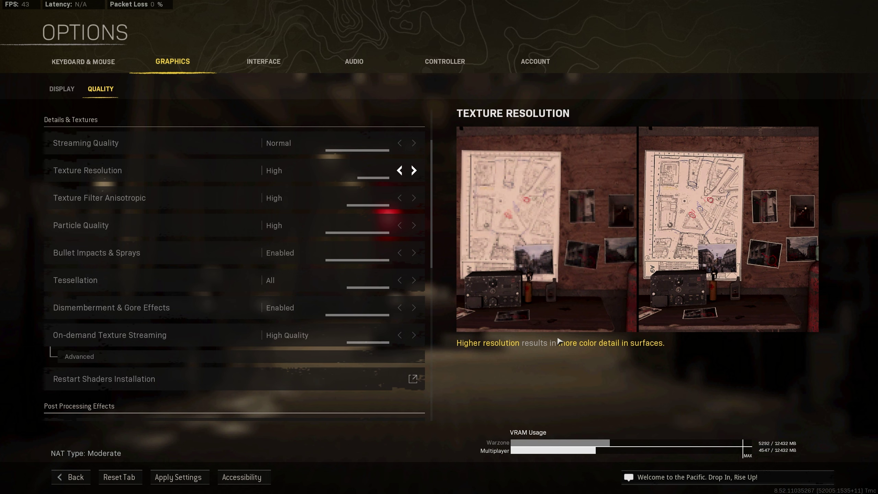
left_click(400, 170)
left_click(400, 170)
left_click(399, 170)
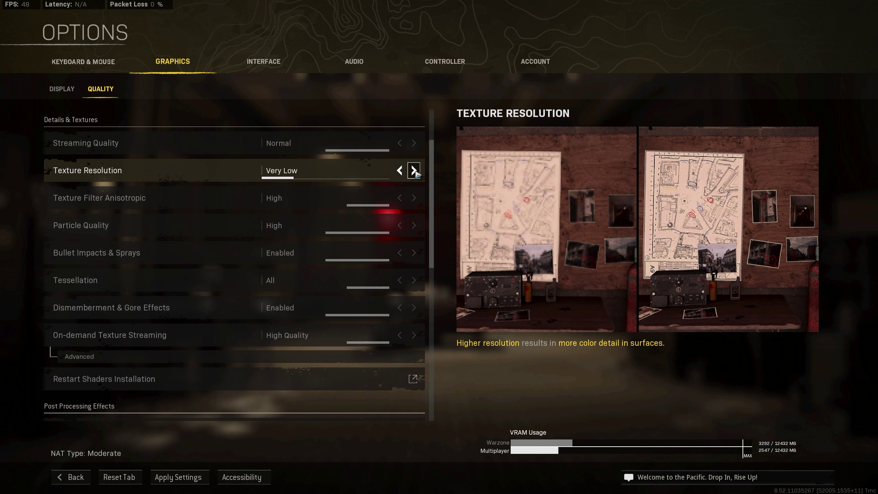
left_click(418, 173)
left_click(418, 173)
left_click(418, 173)
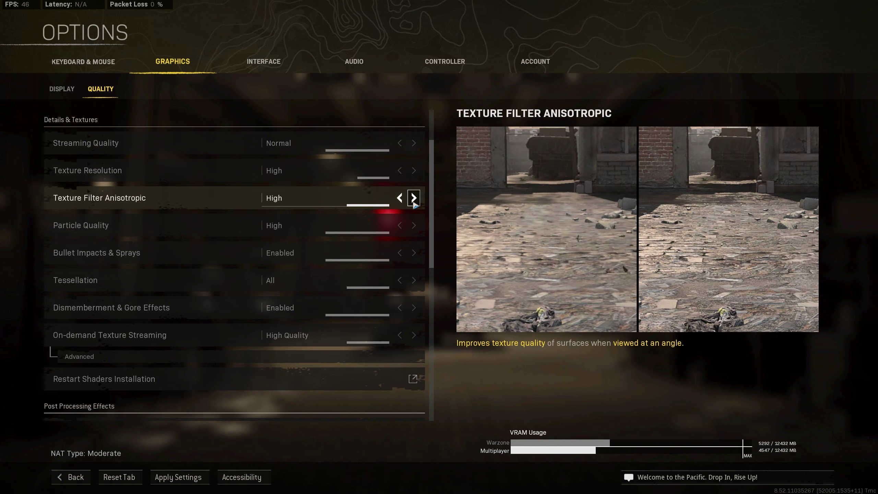
Step: Try lower Texture Filter Anisotropic levels and return the option to High
left_click(401, 200)
left_click(400, 200)
left_click(413, 198)
left_click(413, 197)
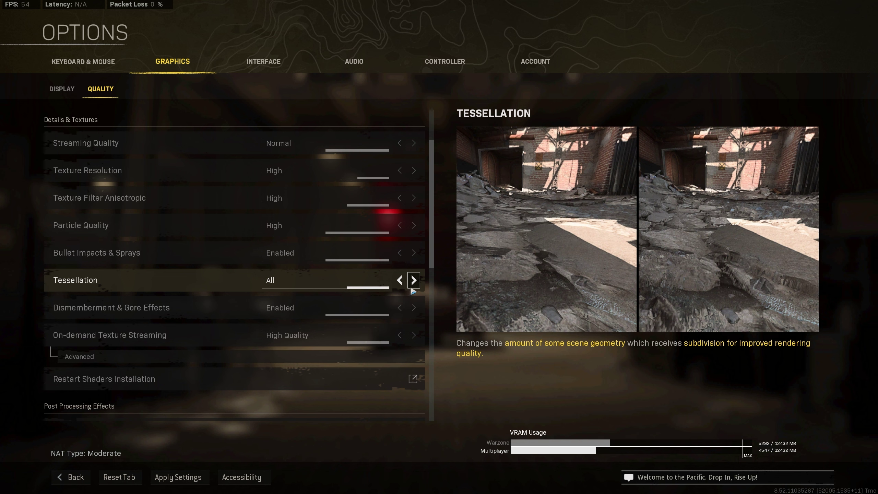
Step: Try Tessellation as Disabled and return it to All
left_click(403, 283)
left_click(403, 284)
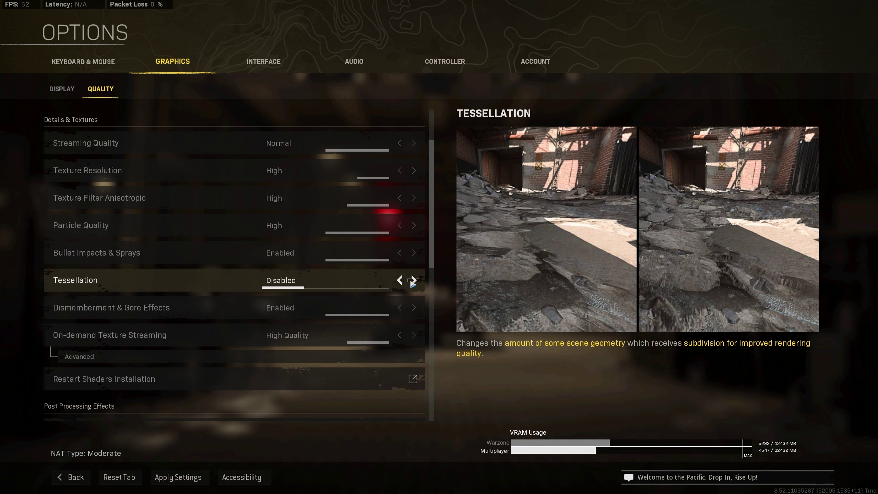
left_click(414, 283)
left_click(414, 284)
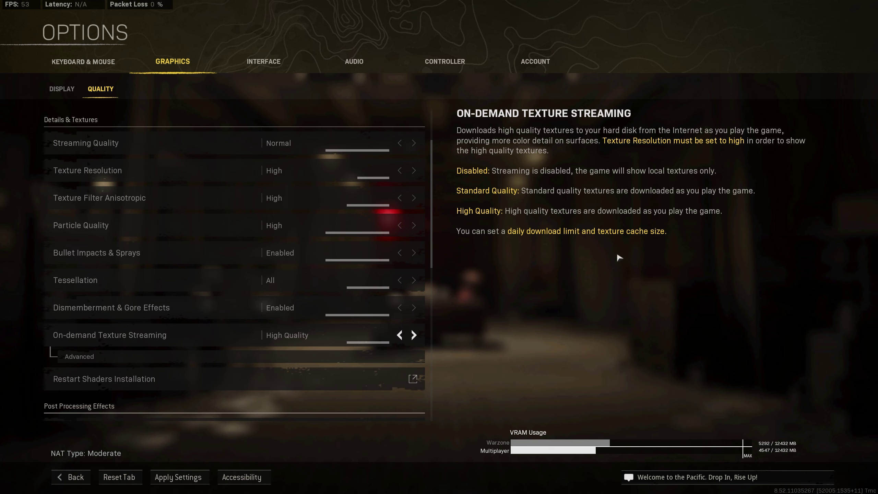
Step: Try lower On-demand Texture Streaming options, return it to High Quality and collapse its advanced settings
left_click(405, 339)
left_click(405, 339)
left_click(415, 336)
left_click(416, 336)
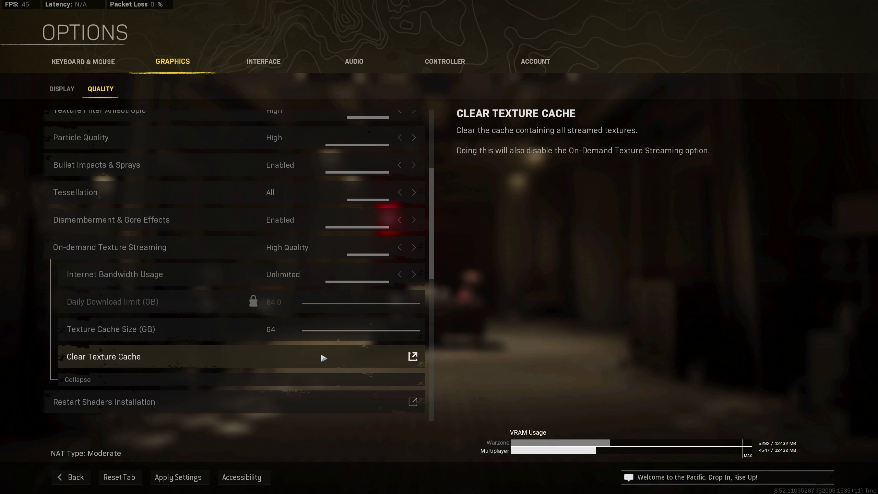
left_click(225, 371)
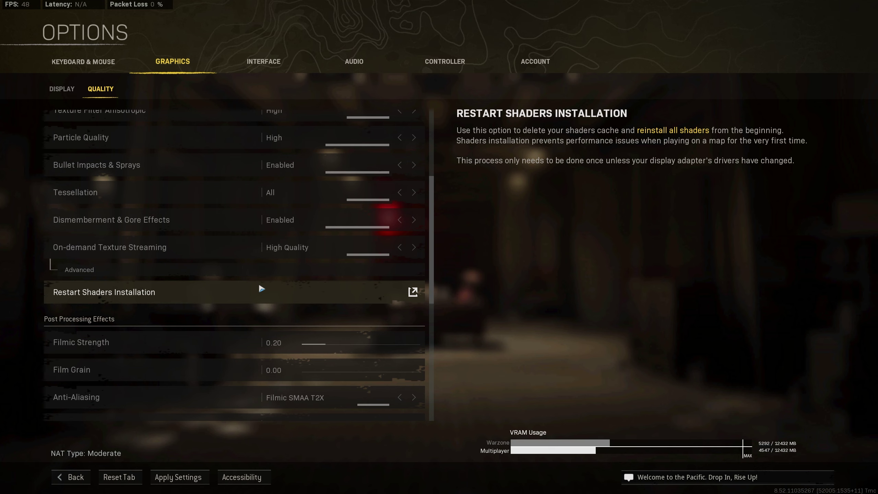
Step: Set both Filmic Strength and Film Grain to 0.00 in the post-processing effects
left_click_drag(431, 254, 430, 348)
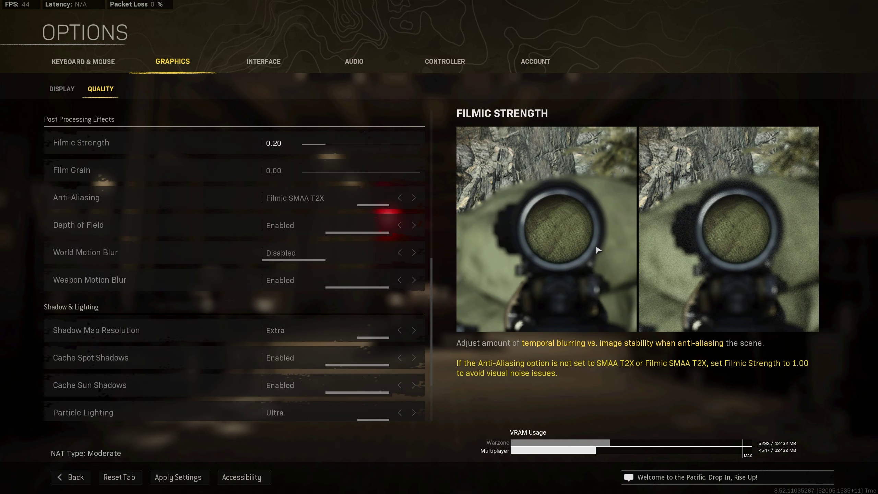
left_click_drag(340, 147, 275, 143)
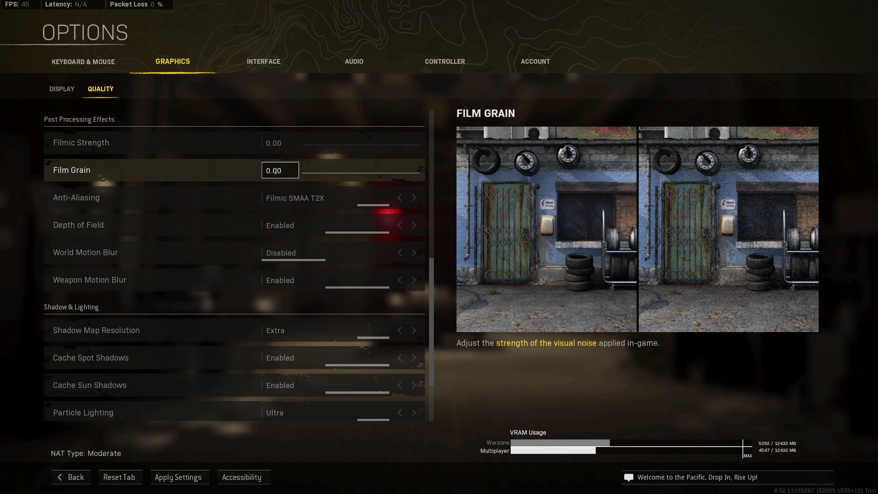
left_click(306, 179)
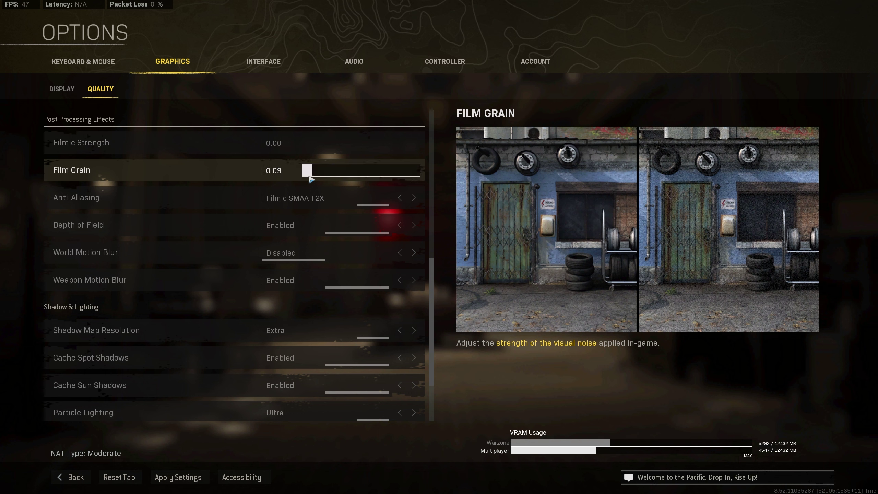
left_click_drag(307, 170, 286, 175)
left_click(280, 170)
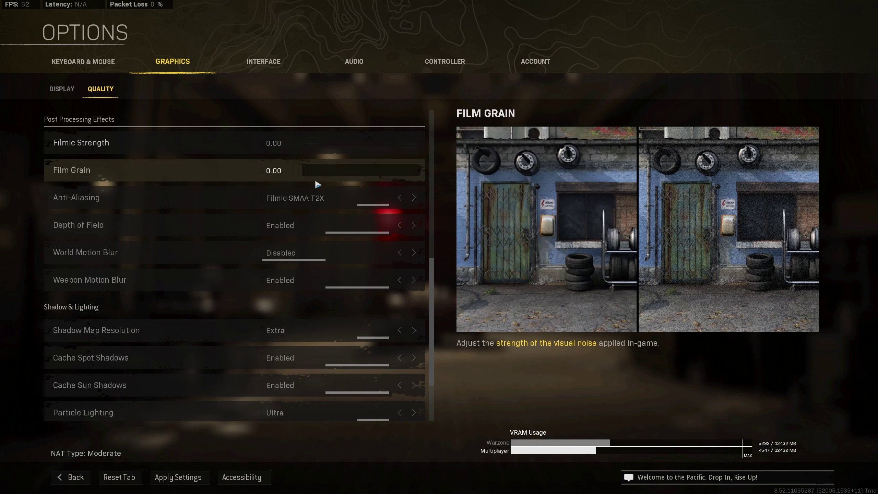
Step: Turn Anti-Aliasing off and disable both Depth of Field and Weapon Motion Blur
left_click(399, 200)
left_click(399, 200)
left_click(400, 200)
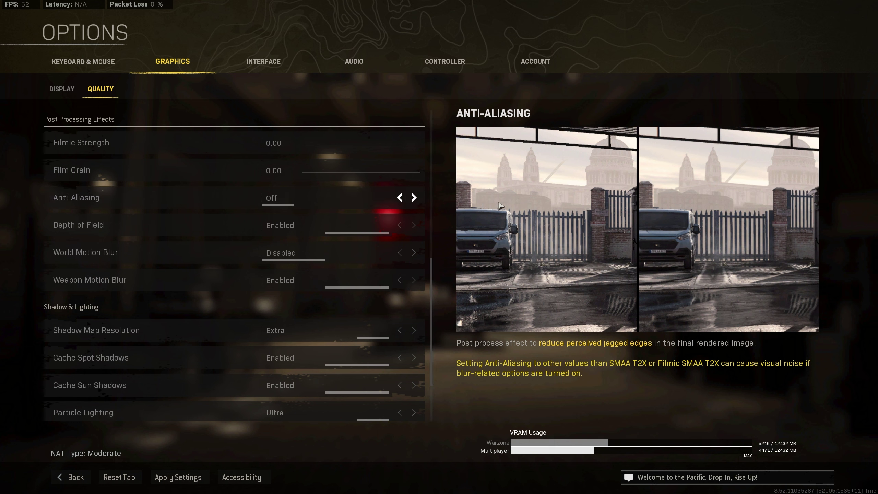
left_click(401, 225)
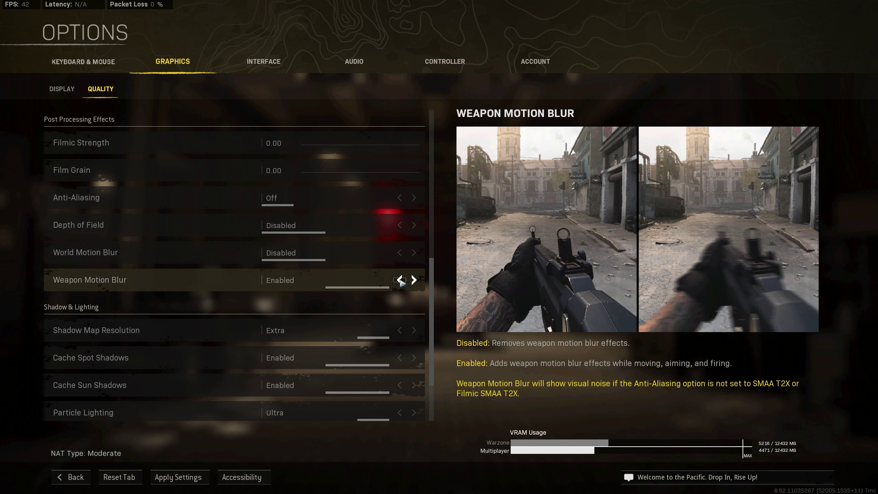
left_click(400, 280)
Step: Set Shadow Map Resolution to Low in the shadow and lighting settings
scroll(400, 282, "down", 3)
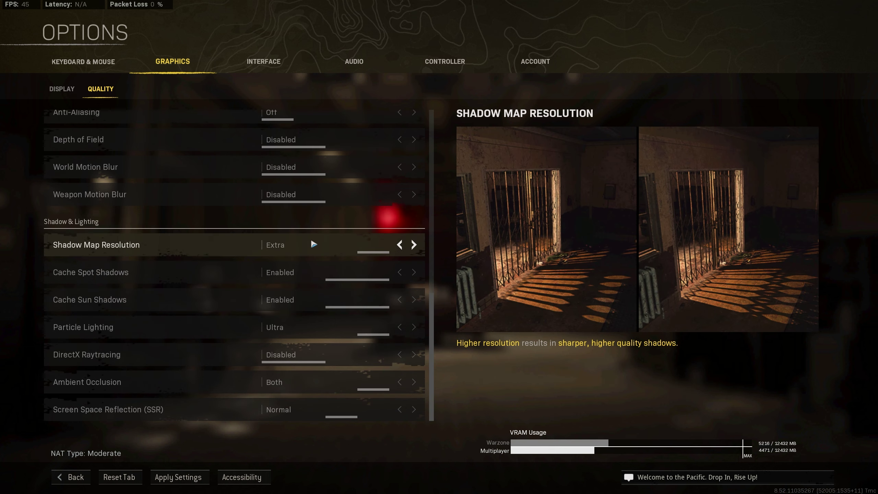
left_click(402, 248)
left_click(403, 250)
left_click(402, 250)
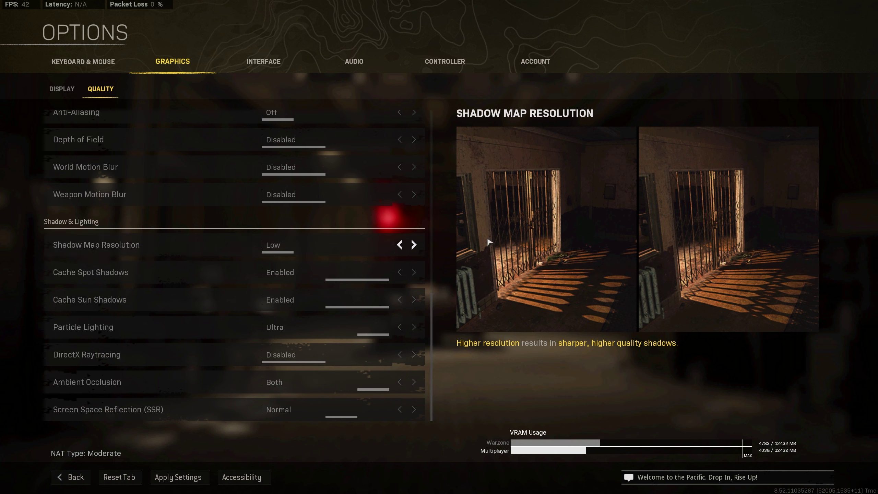
Step: Try other Shadow Map Resolution levels and return the option to Low
left_click(413, 245)
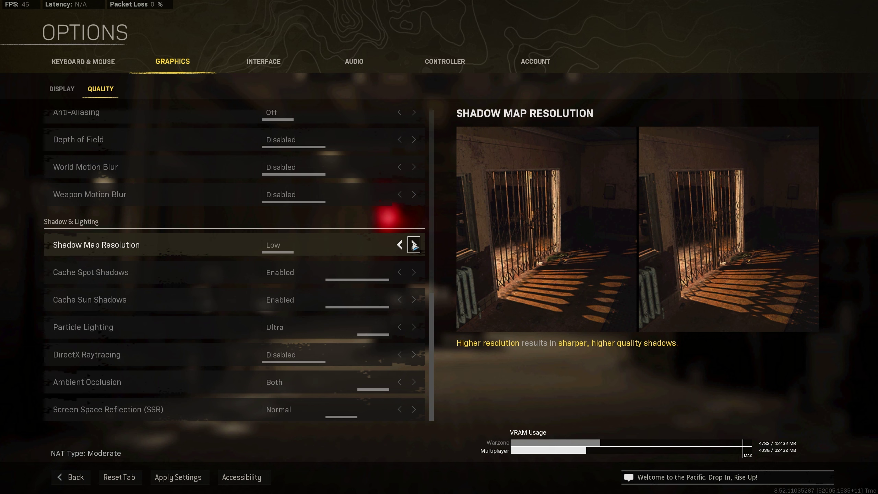
left_click(414, 245)
left_click(413, 245)
left_click(413, 245)
left_click(414, 244)
left_click(413, 244)
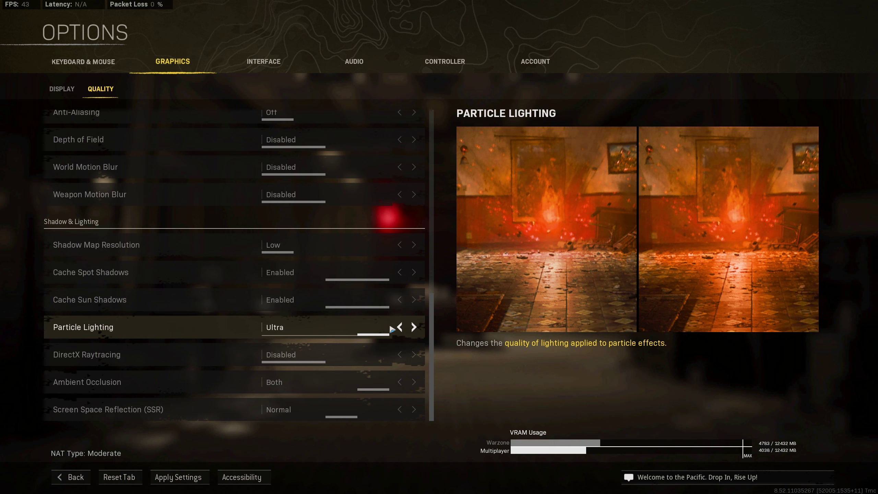
Step: Set Particle Lighting to Low and Ambient Occlusion to Disabled
left_click(398, 326)
left_click(398, 326)
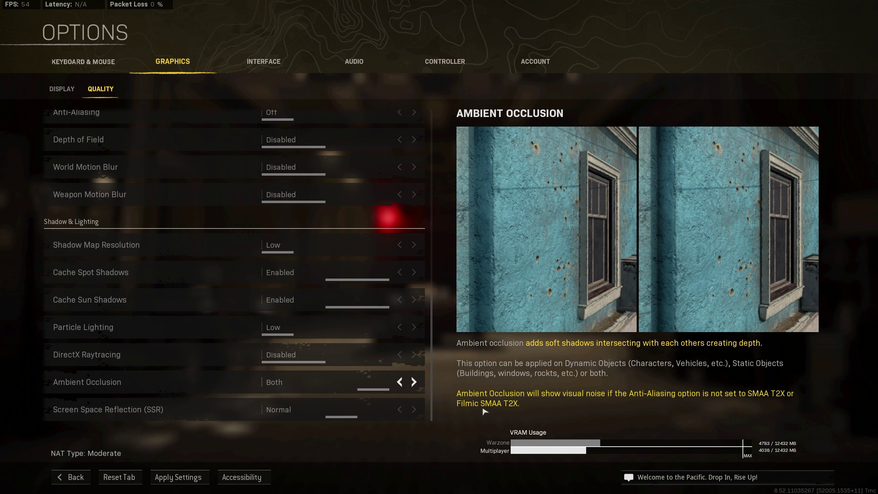
left_click(402, 381)
left_click(402, 382)
left_click(402, 381)
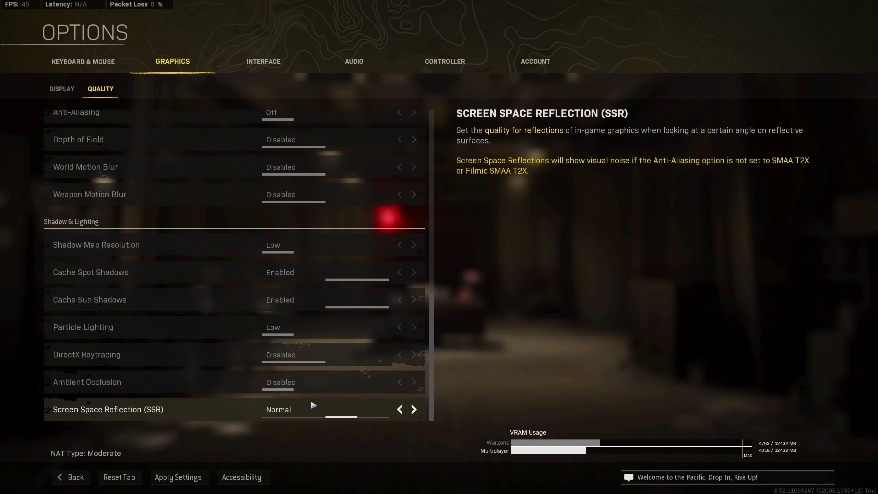
Step: Try High for Screen Space Reflection (SSR) and set the option to Low
left_click(399, 409)
left_click(415, 409)
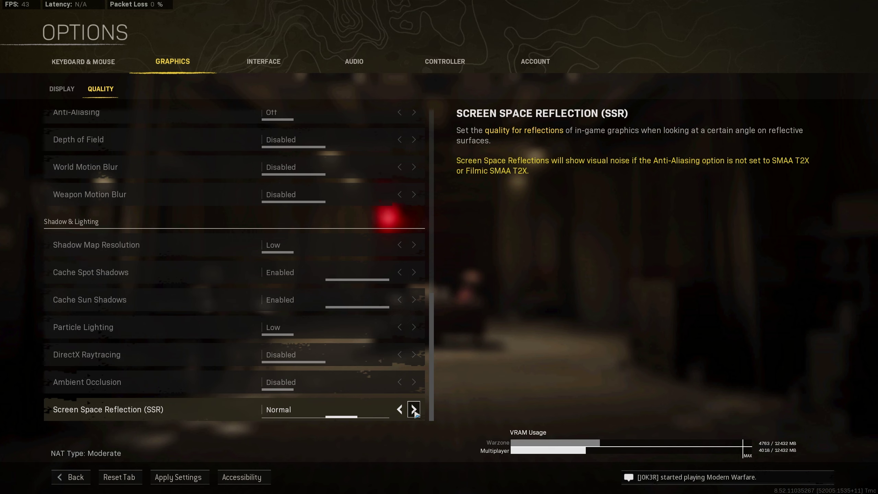
left_click(415, 411)
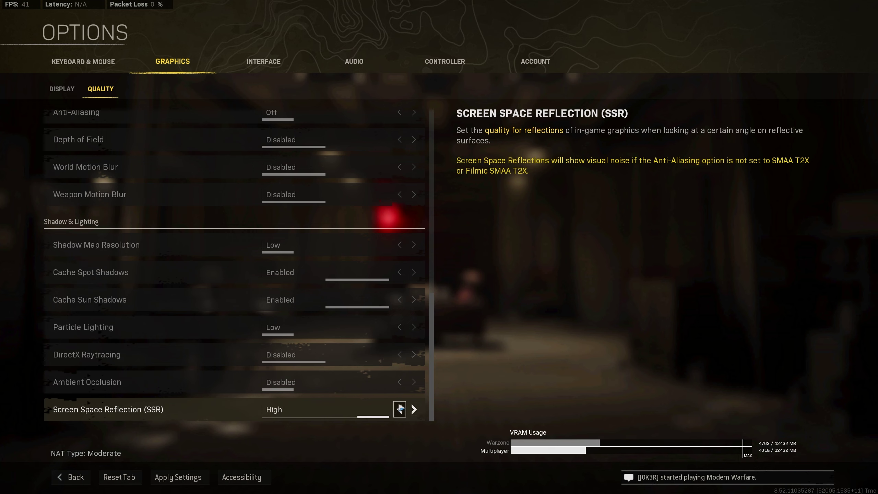
left_click(400, 408)
left_click(400, 409)
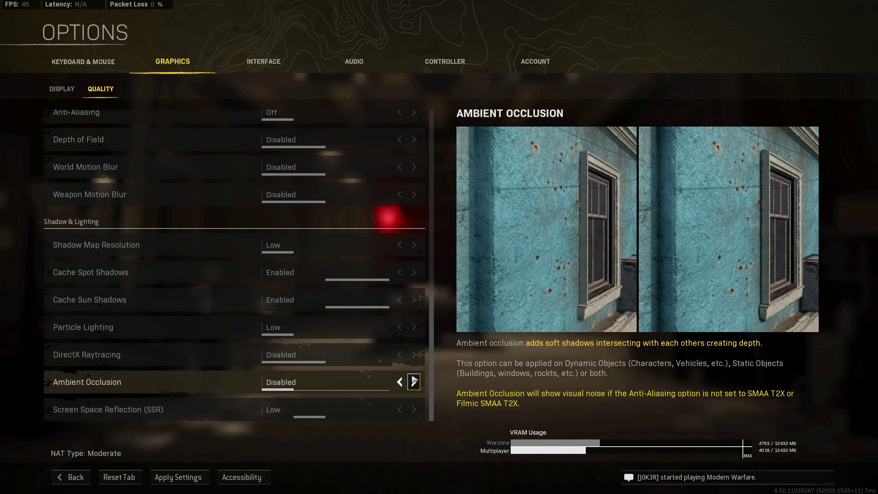
Step: Apply the changed graphics quality settings
scroll(409, 375, "up", 10)
scroll(409, 375, "up", 1)
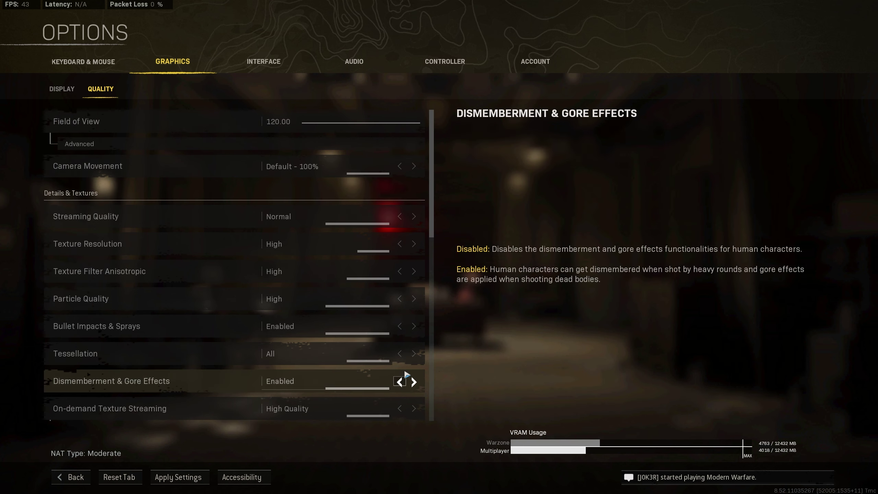
left_click(200, 477)
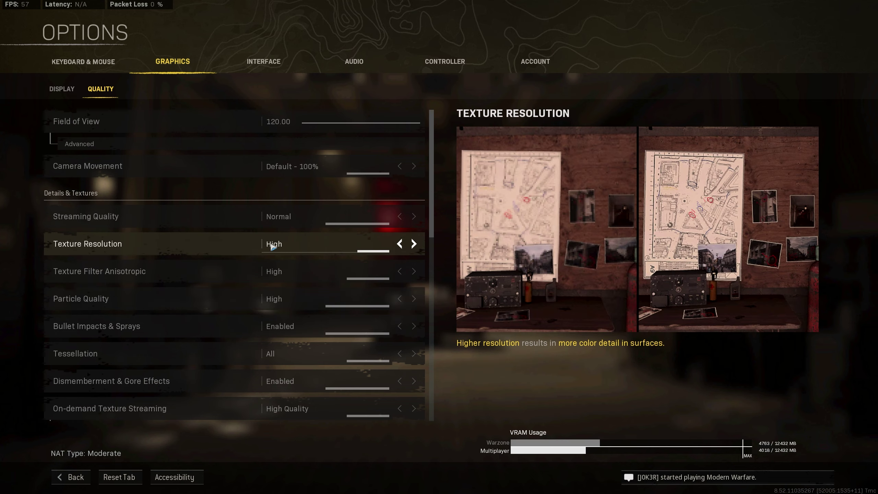
Step: Review the mouse settings through to Mouse Smoothing and open the audio settings
left_click(117, 63)
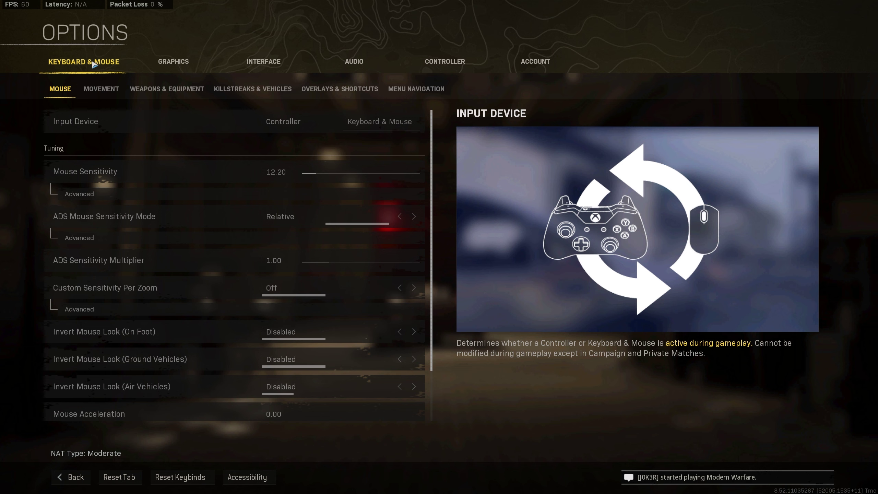
scroll(153, 361, "down", 2)
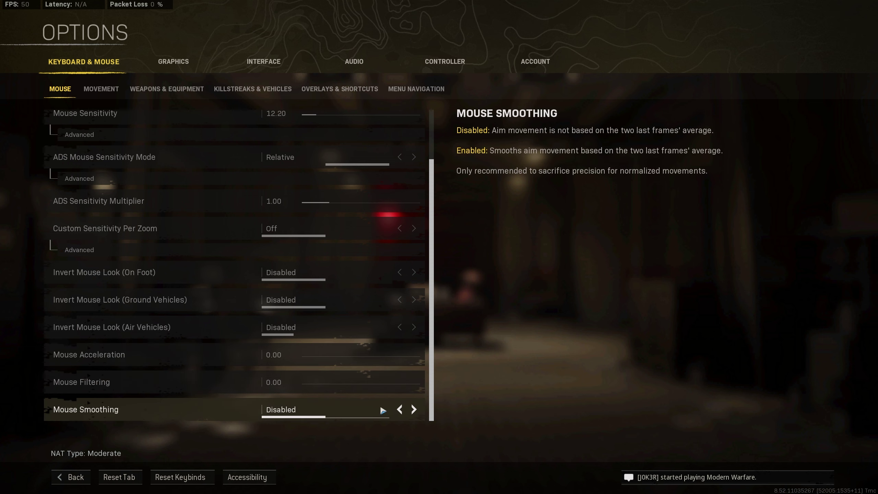
key("e")
key("e")
key("e")
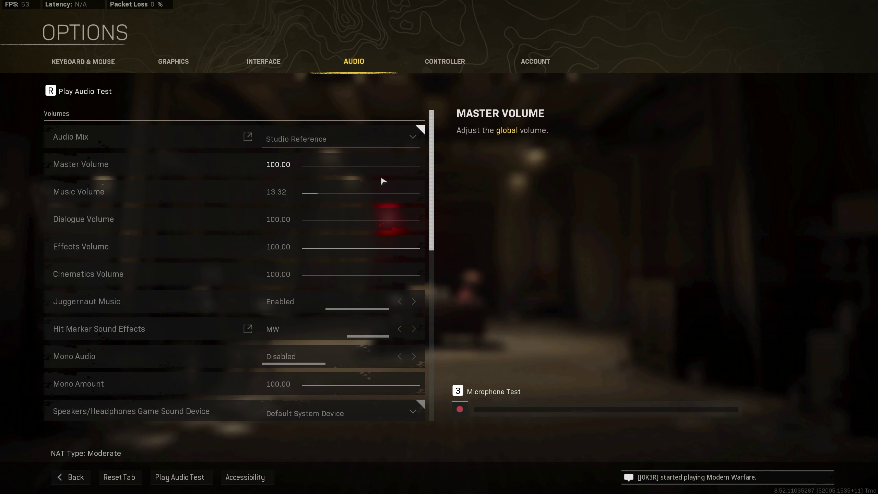
Step: Examine the available Audio Mix options and their detailed frequency descriptions, and close the detailed view
left_click(392, 145)
scroll(358, 226, "down", 2)
scroll(361, 229, "up", 2)
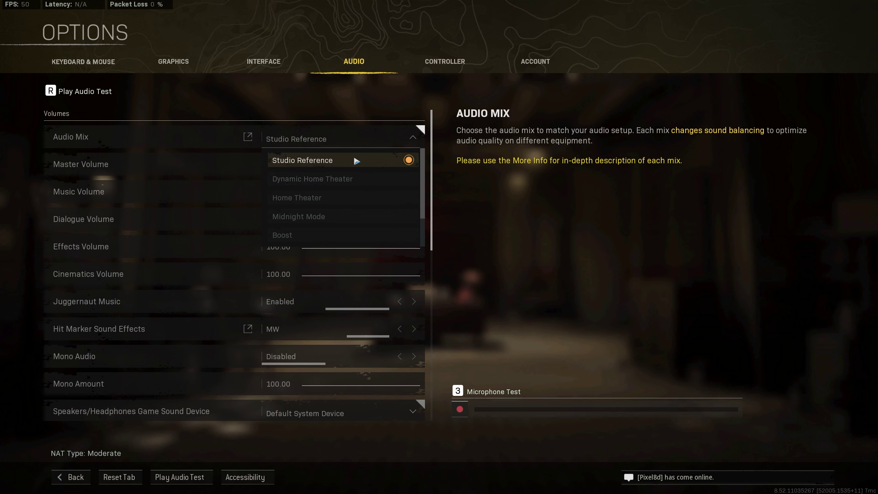
scroll(338, 185, "down", 2)
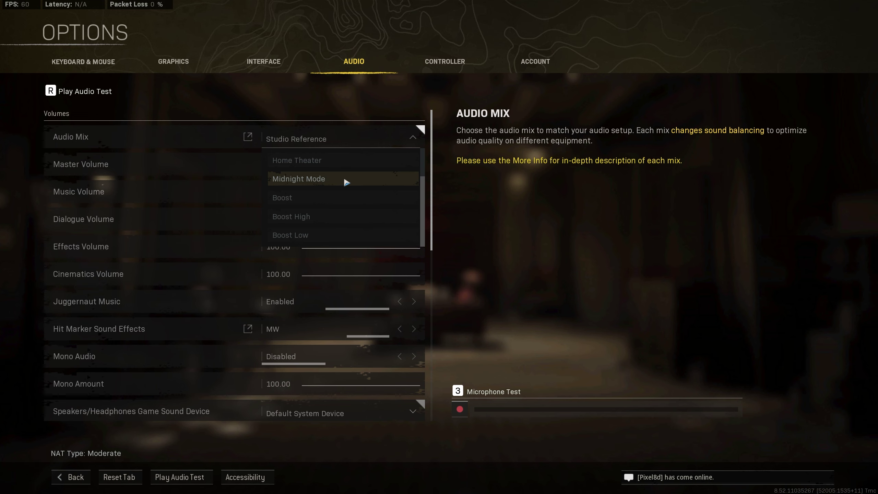
left_click(247, 136)
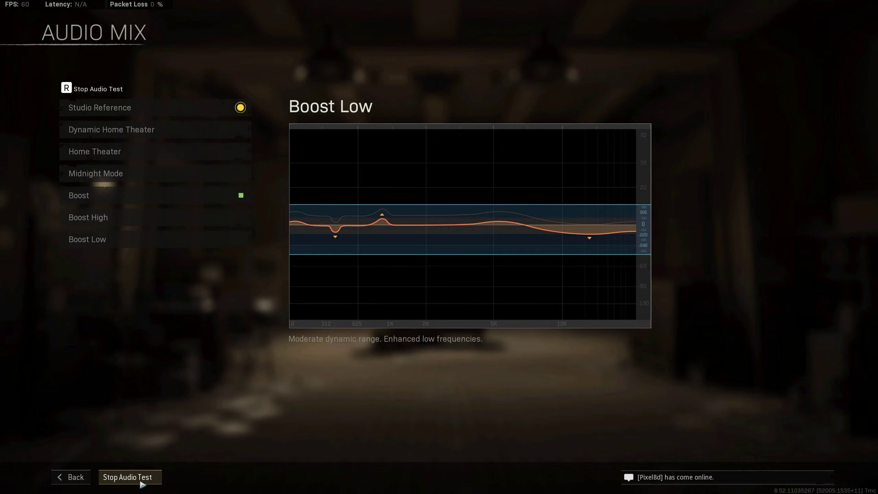
key("Escape")
Step: Look through the remaining audio and voice chat settings and leave the options for the main menu
scroll(342, 162, "down", 6)
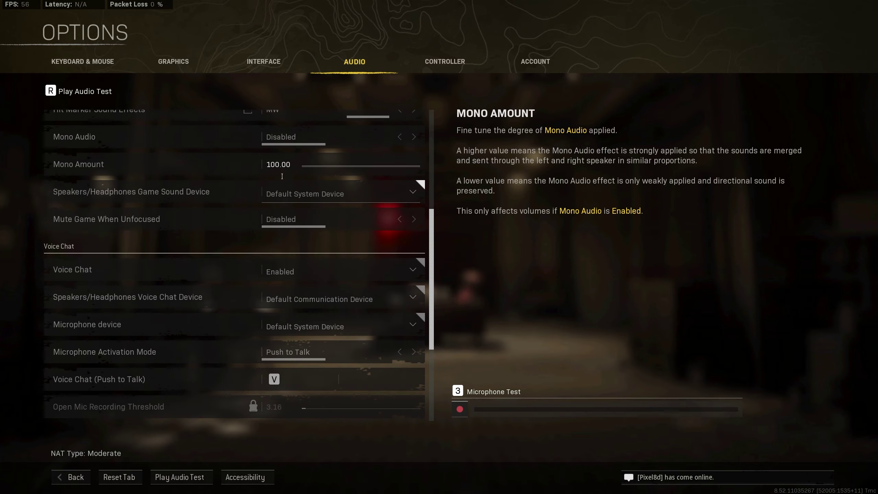
scroll(262, 216, "up", 4)
key("Escape")
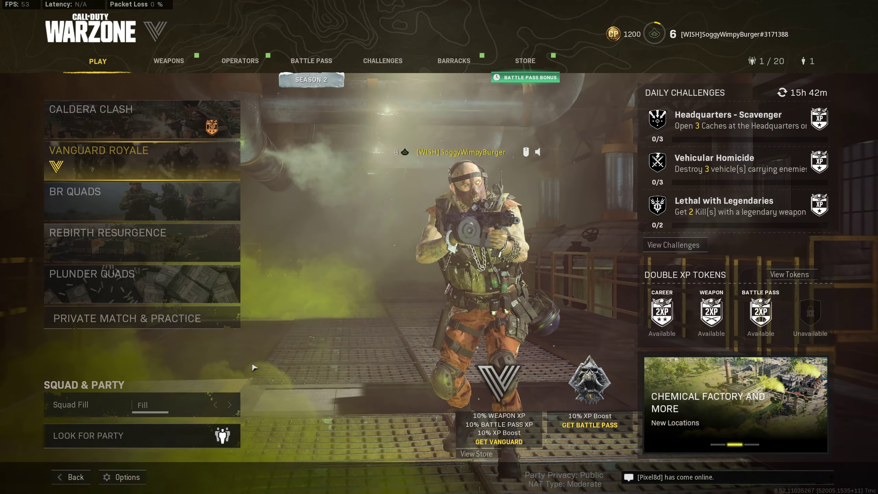
Step: Start a Vanguard Royale match and move around the map before deployment
left_click(214, 162)
left_click(210, 123)
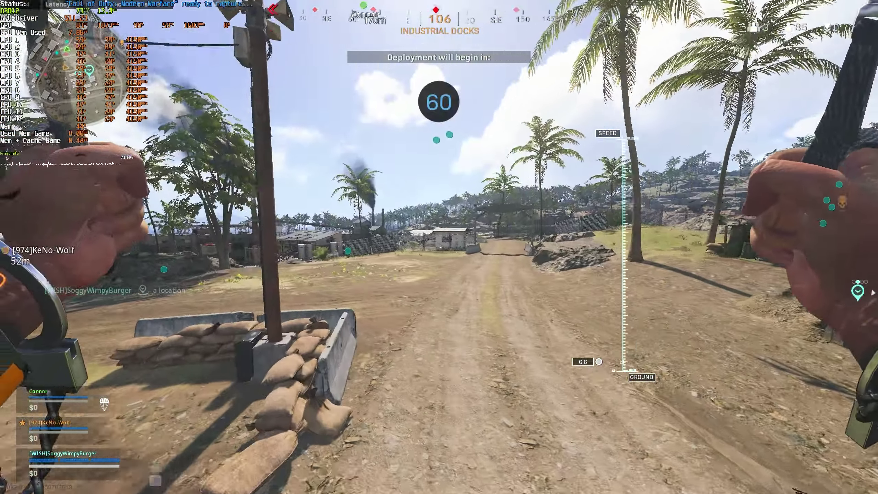
key("w")
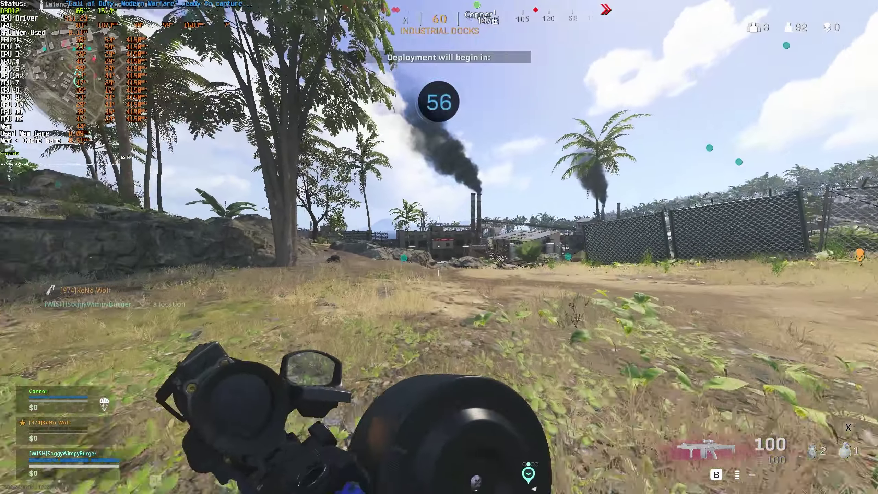